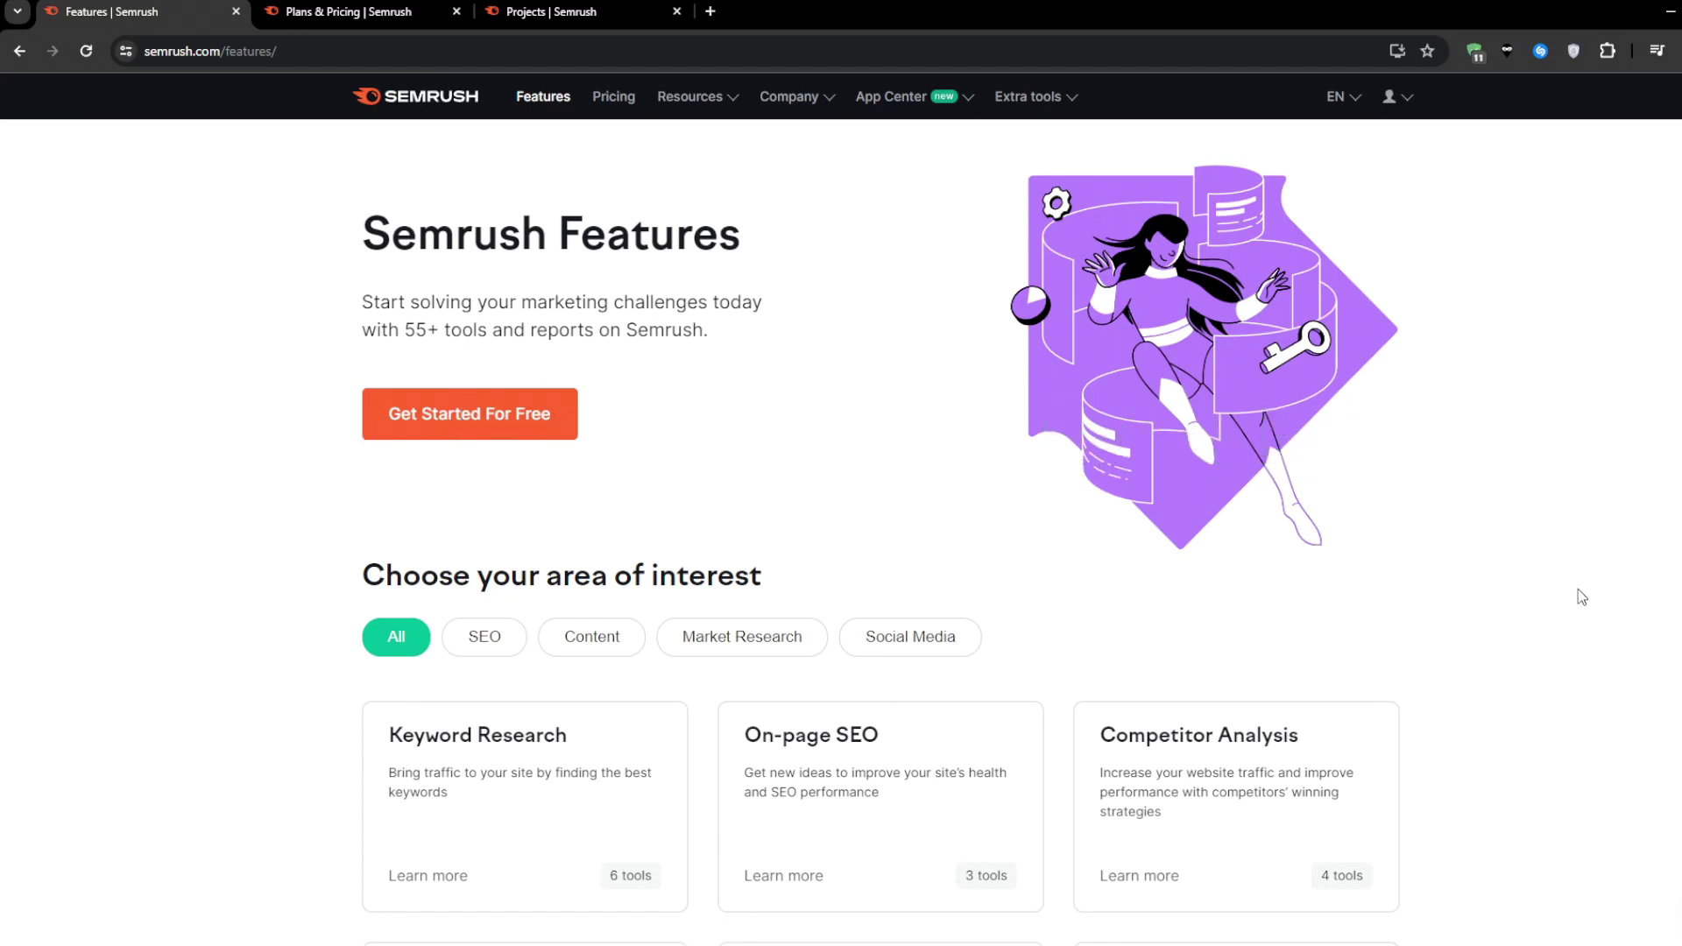
# Scroll the Semrush Features page down toward the Link Building card
pyautogui.scroll(-5, 1579, 591)
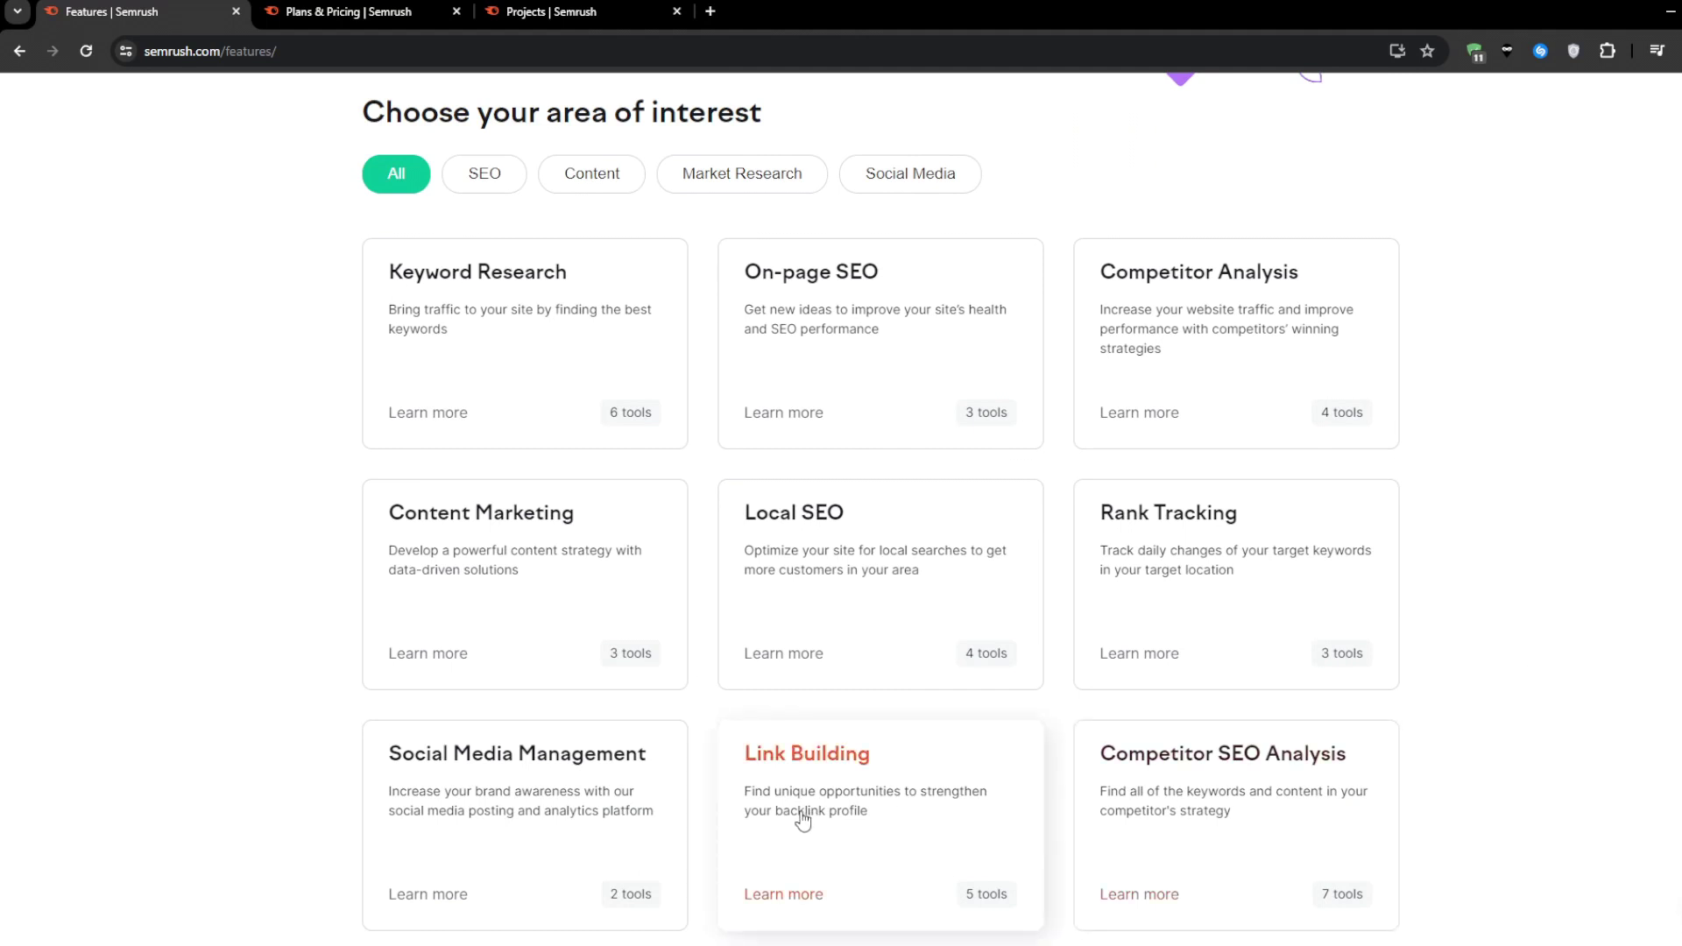
pyautogui.click(793, 901)
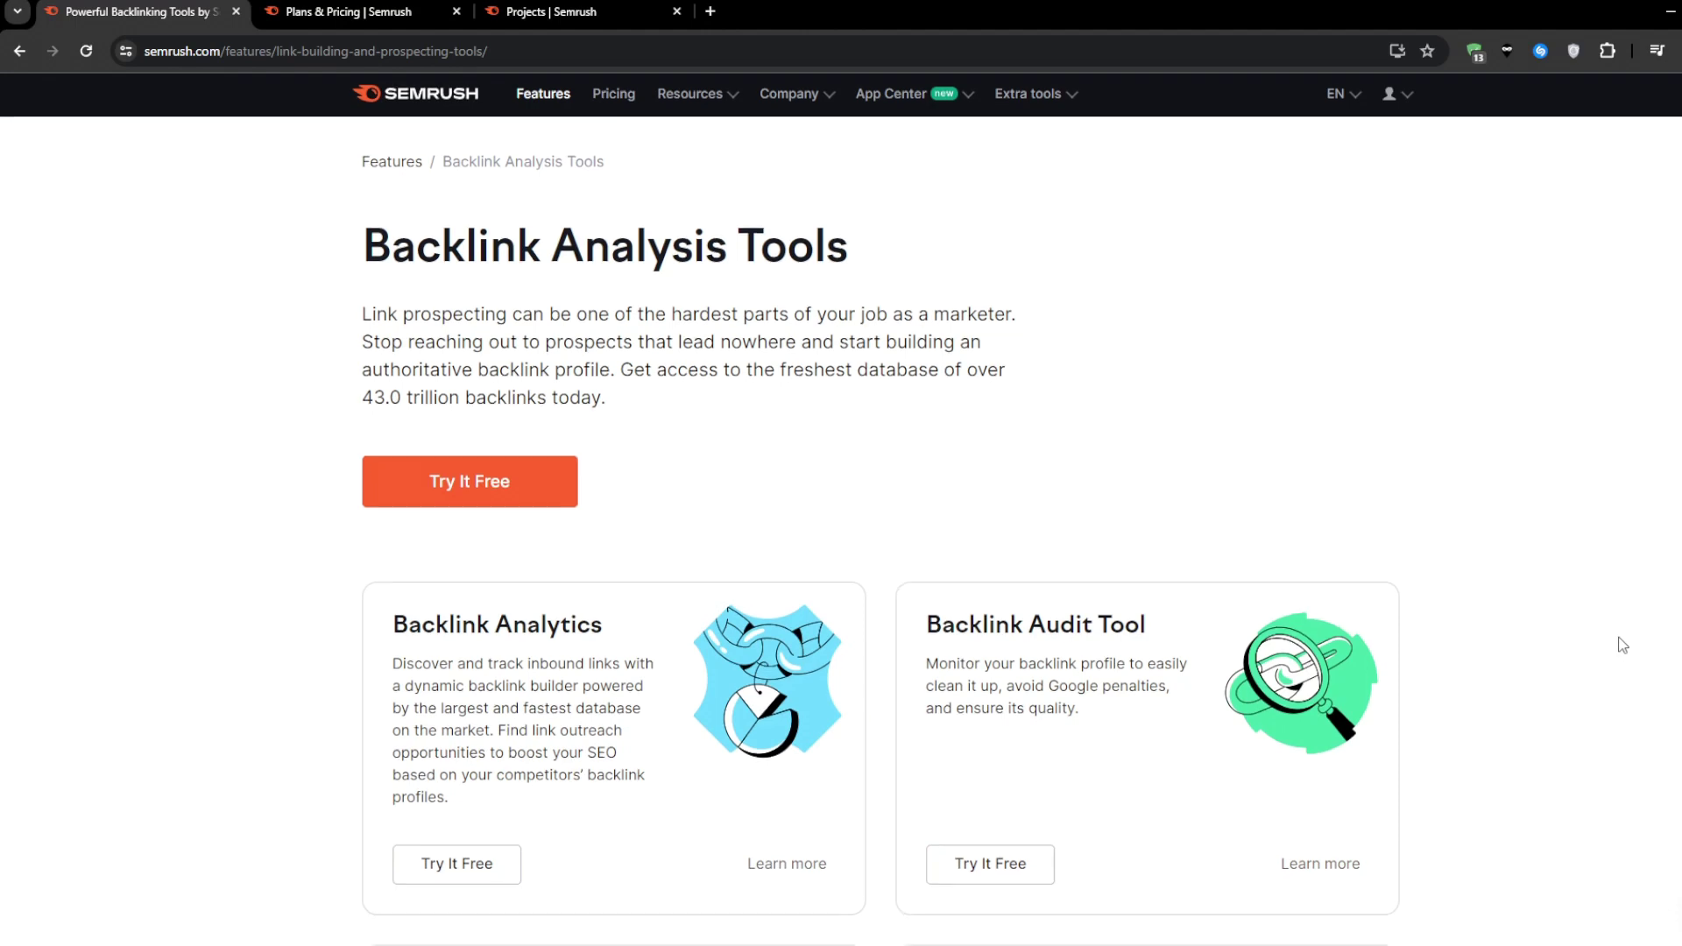
pyautogui.scroll(-5, 1622, 645)
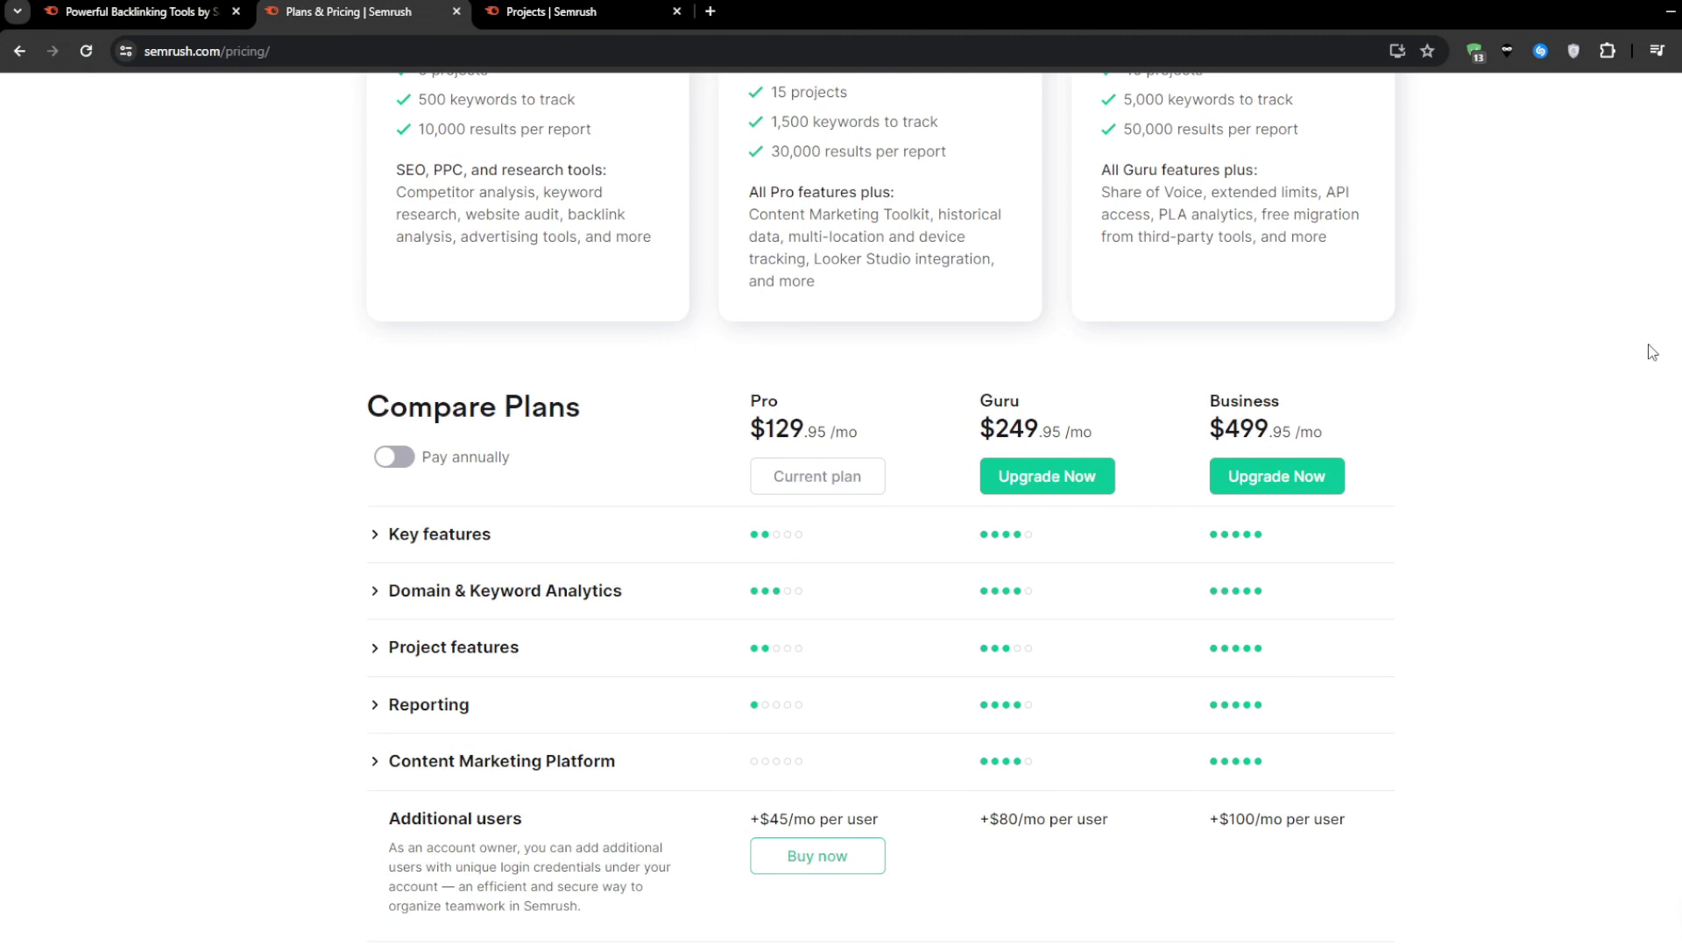
# Scroll the pricing page down to the plan comparison and add-on prices
pyautogui.scroll(-5, 1653, 353)
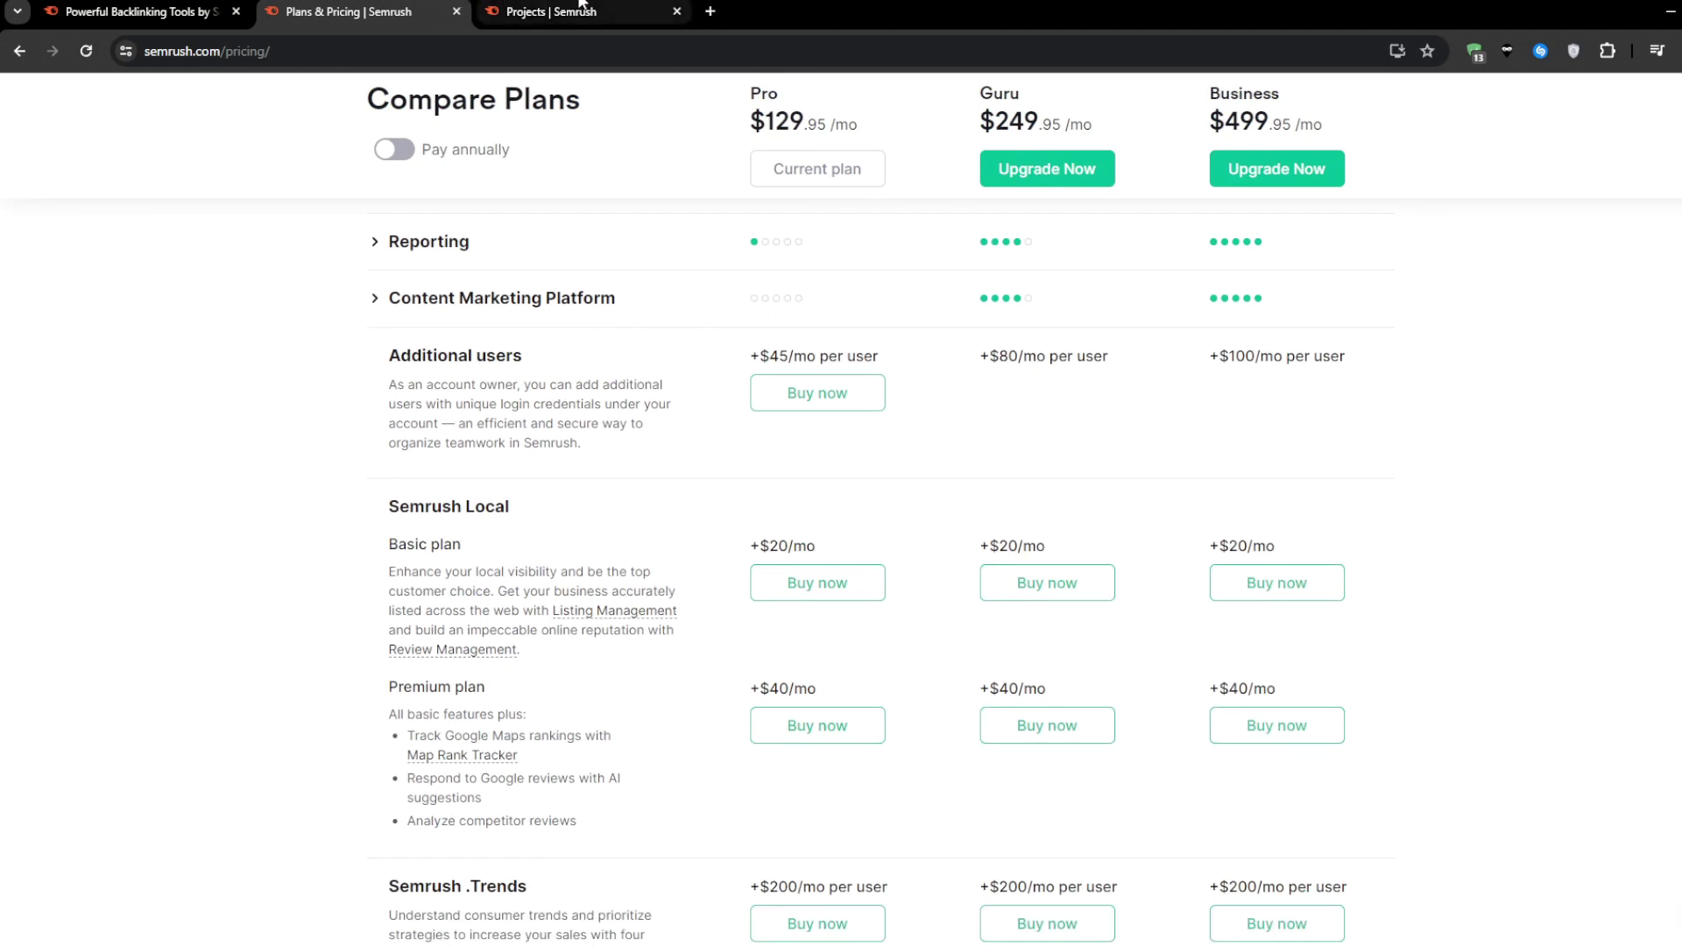
# Return to the backlink tools page and browse its cards from Backlink Analytics down to Link Building Tool
pyautogui.click(221, 11)
pyautogui.scroll(6, 202, 514)
pyautogui.scroll(2, 272, 604)
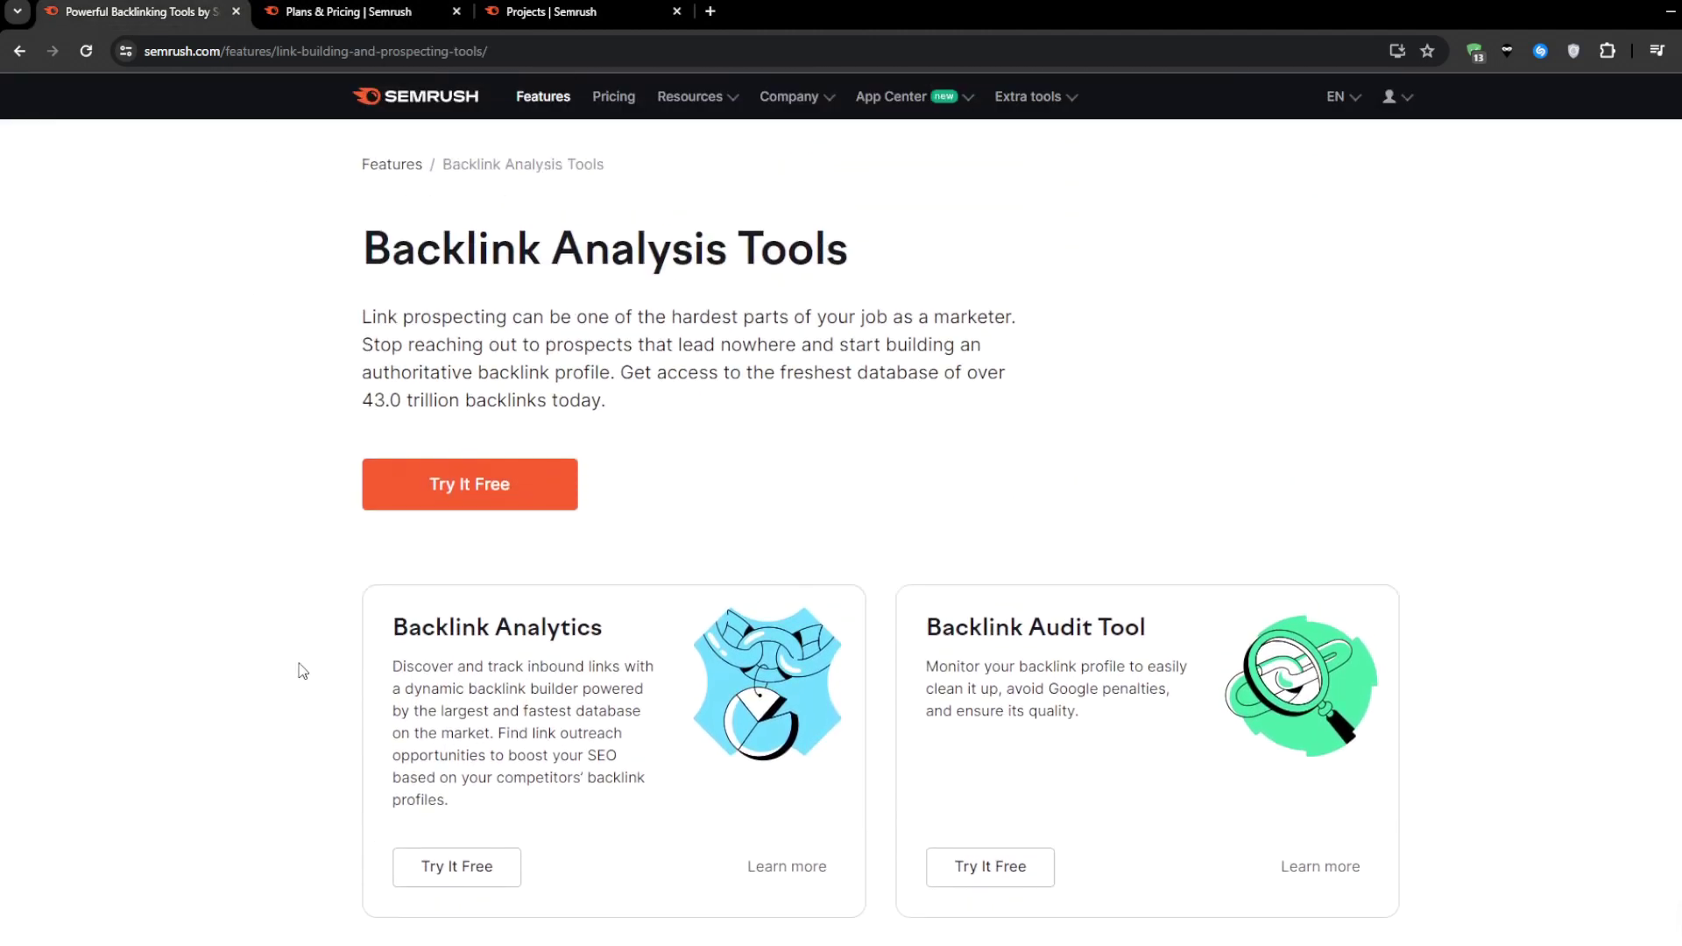
pyautogui.moveTo(333, 271); pyautogui.dragTo(855, 239)
pyautogui.click(1111, 300)
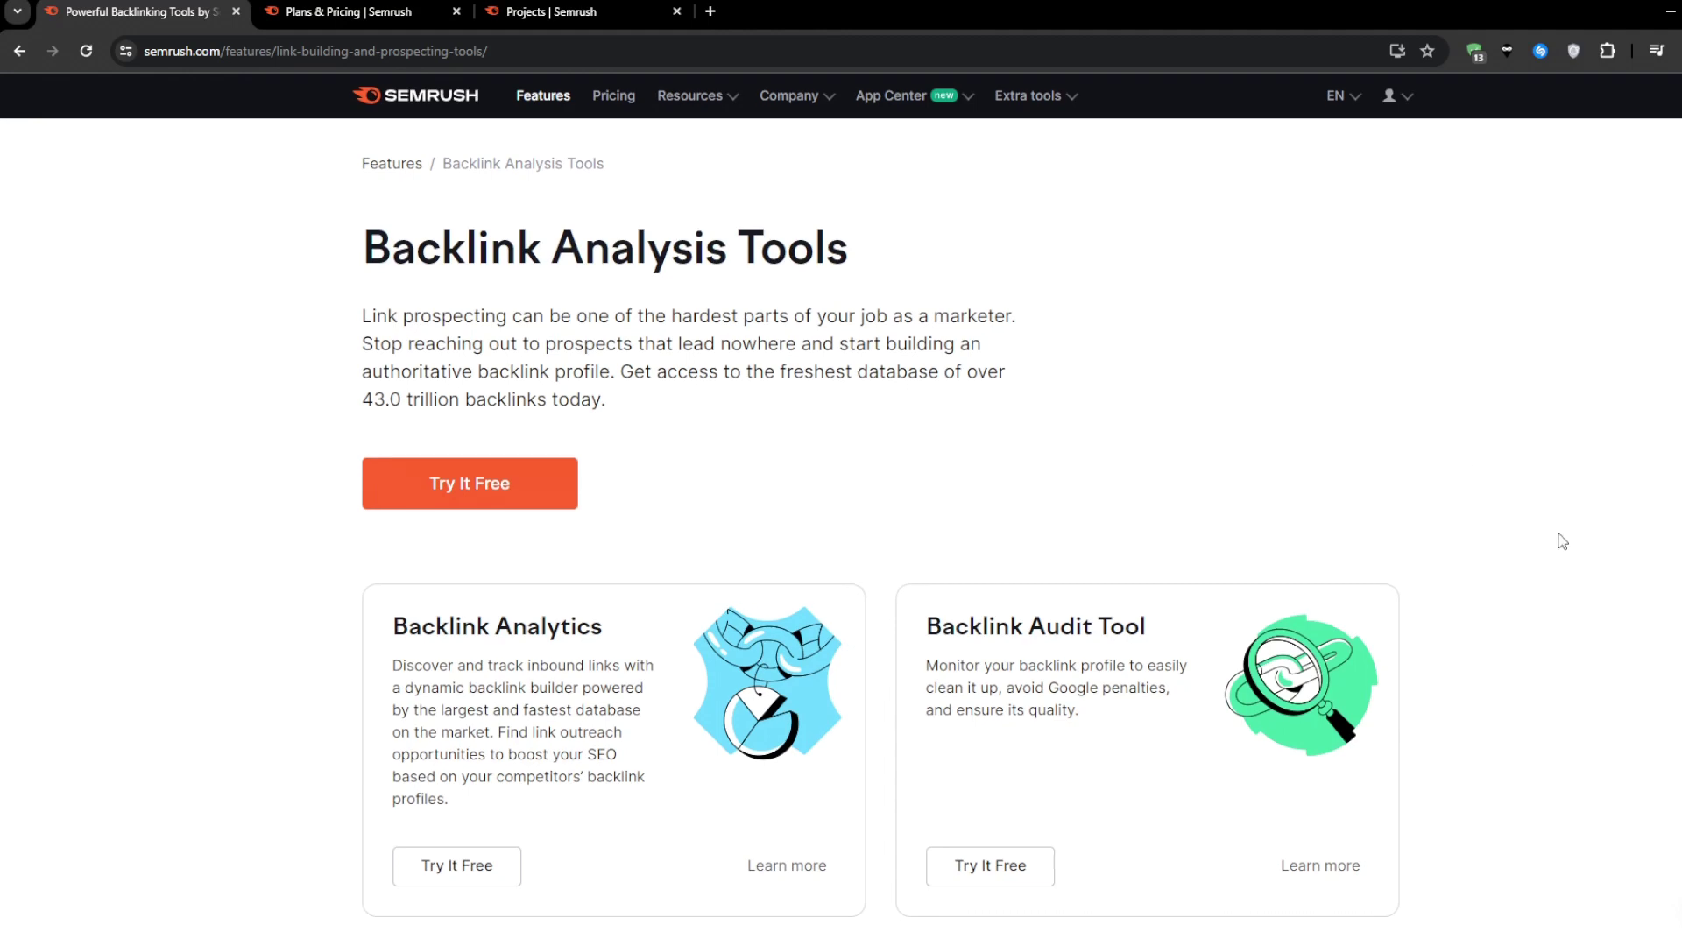
pyautogui.scroll(-4, 1563, 541)
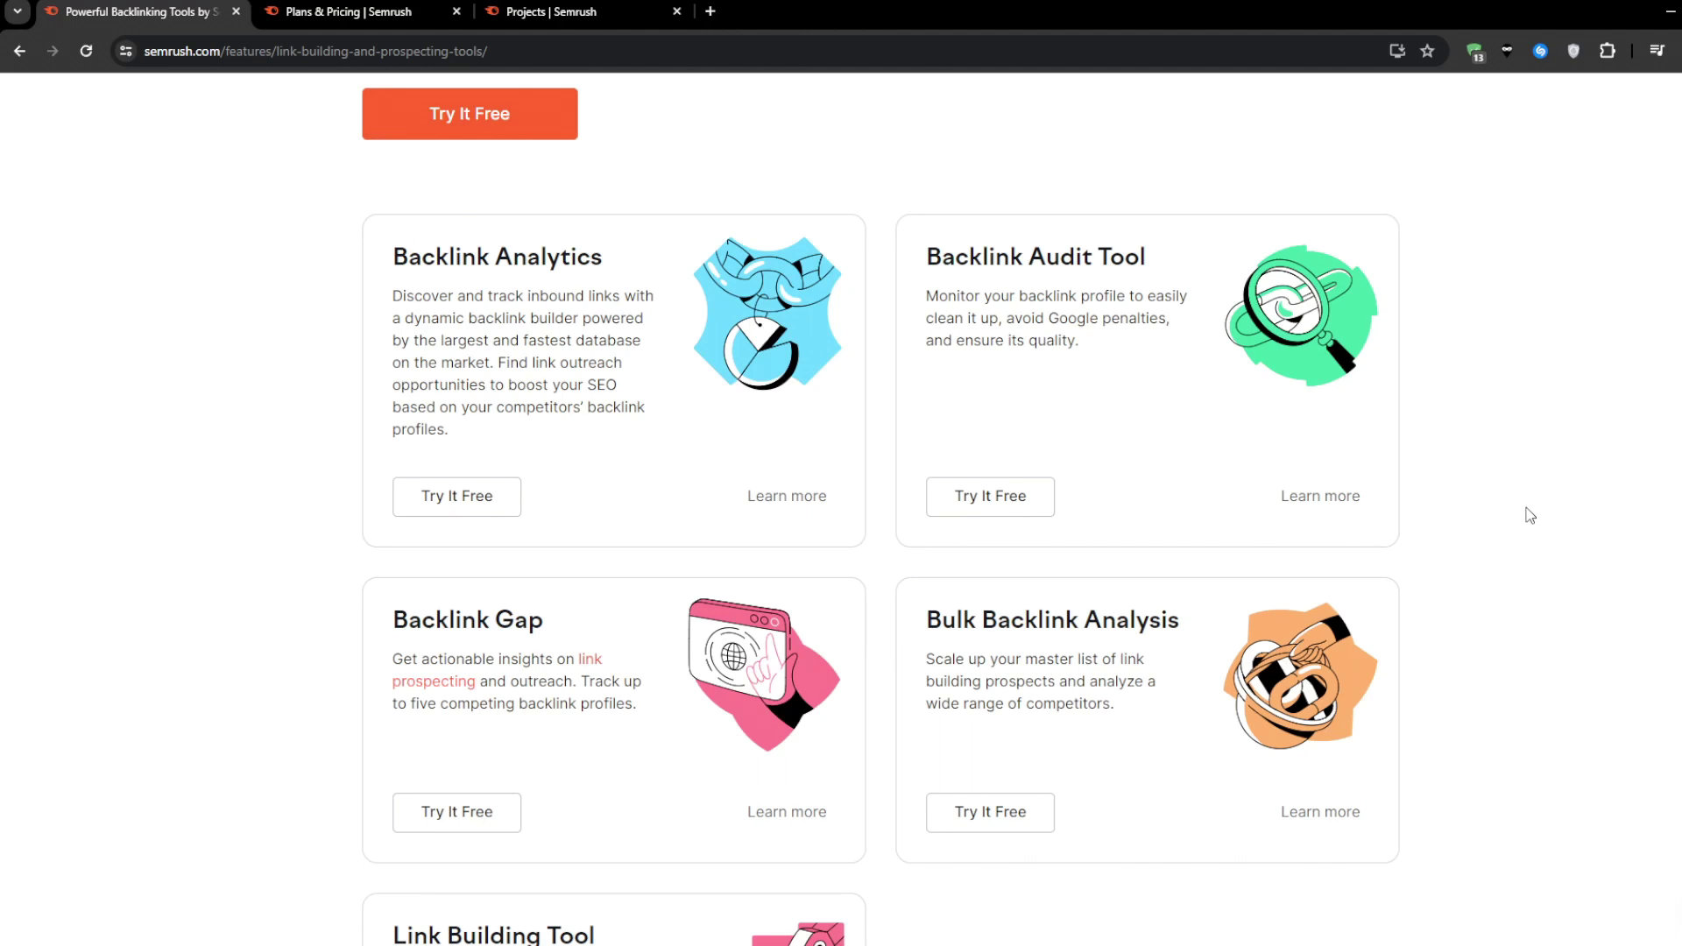
pyautogui.scroll(-3, 1530, 516)
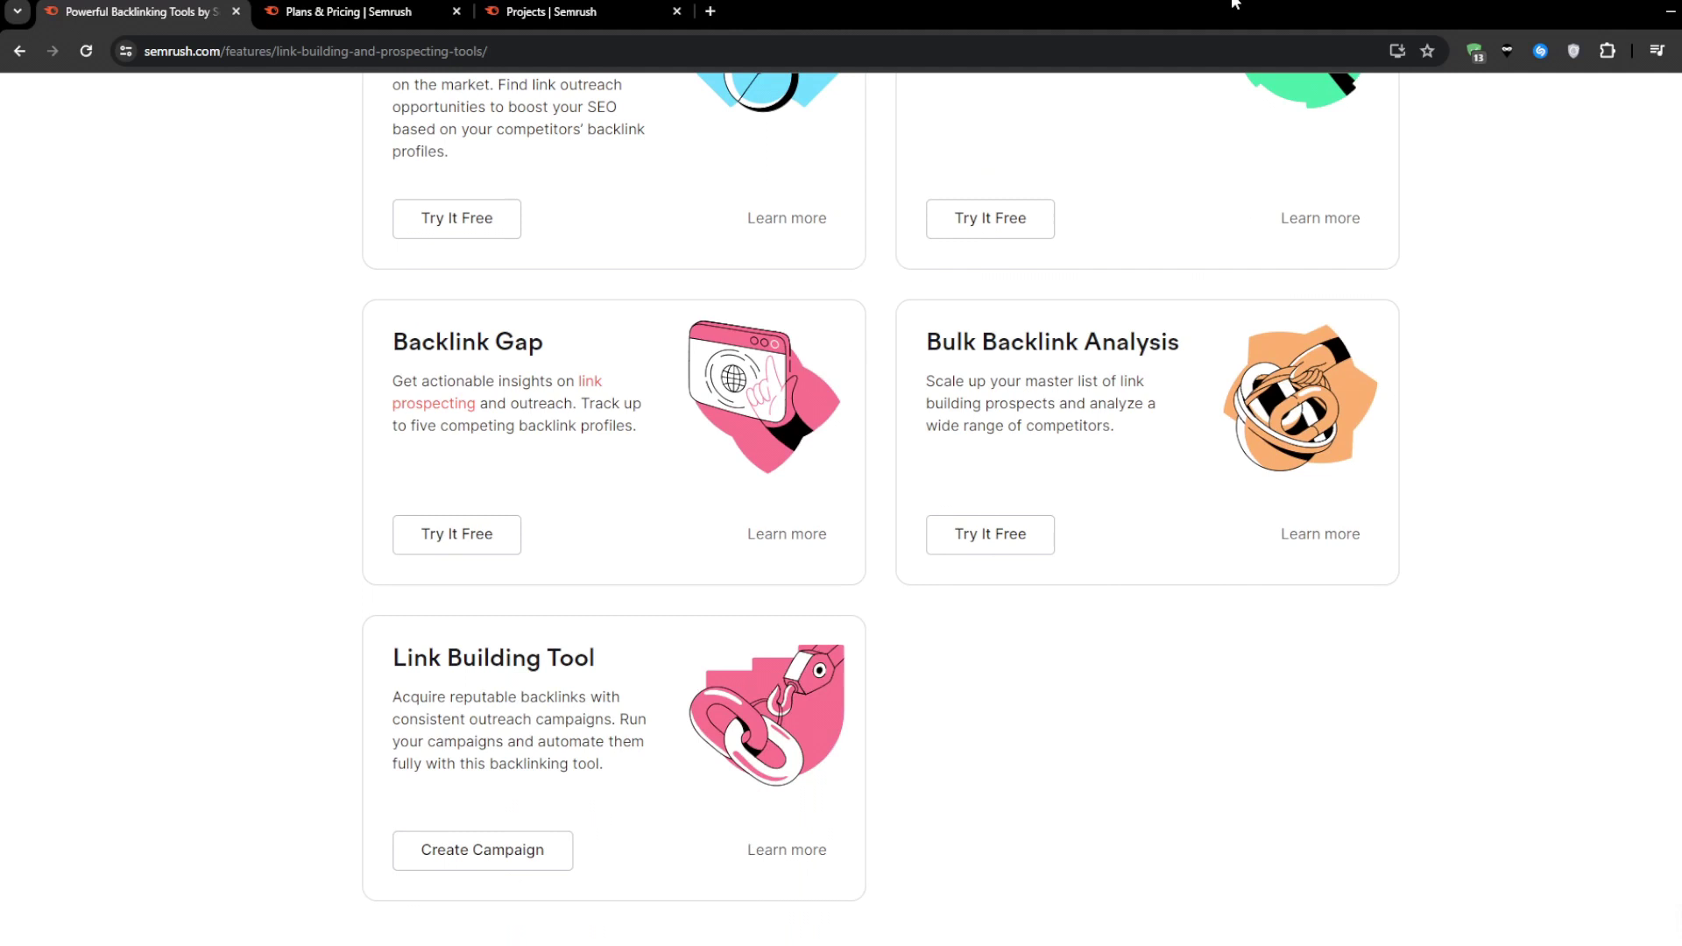
# Switch to the Projects workspace and scroll through the breakthroughbasketball.com Domain Overview
pyautogui.click(606, 7)
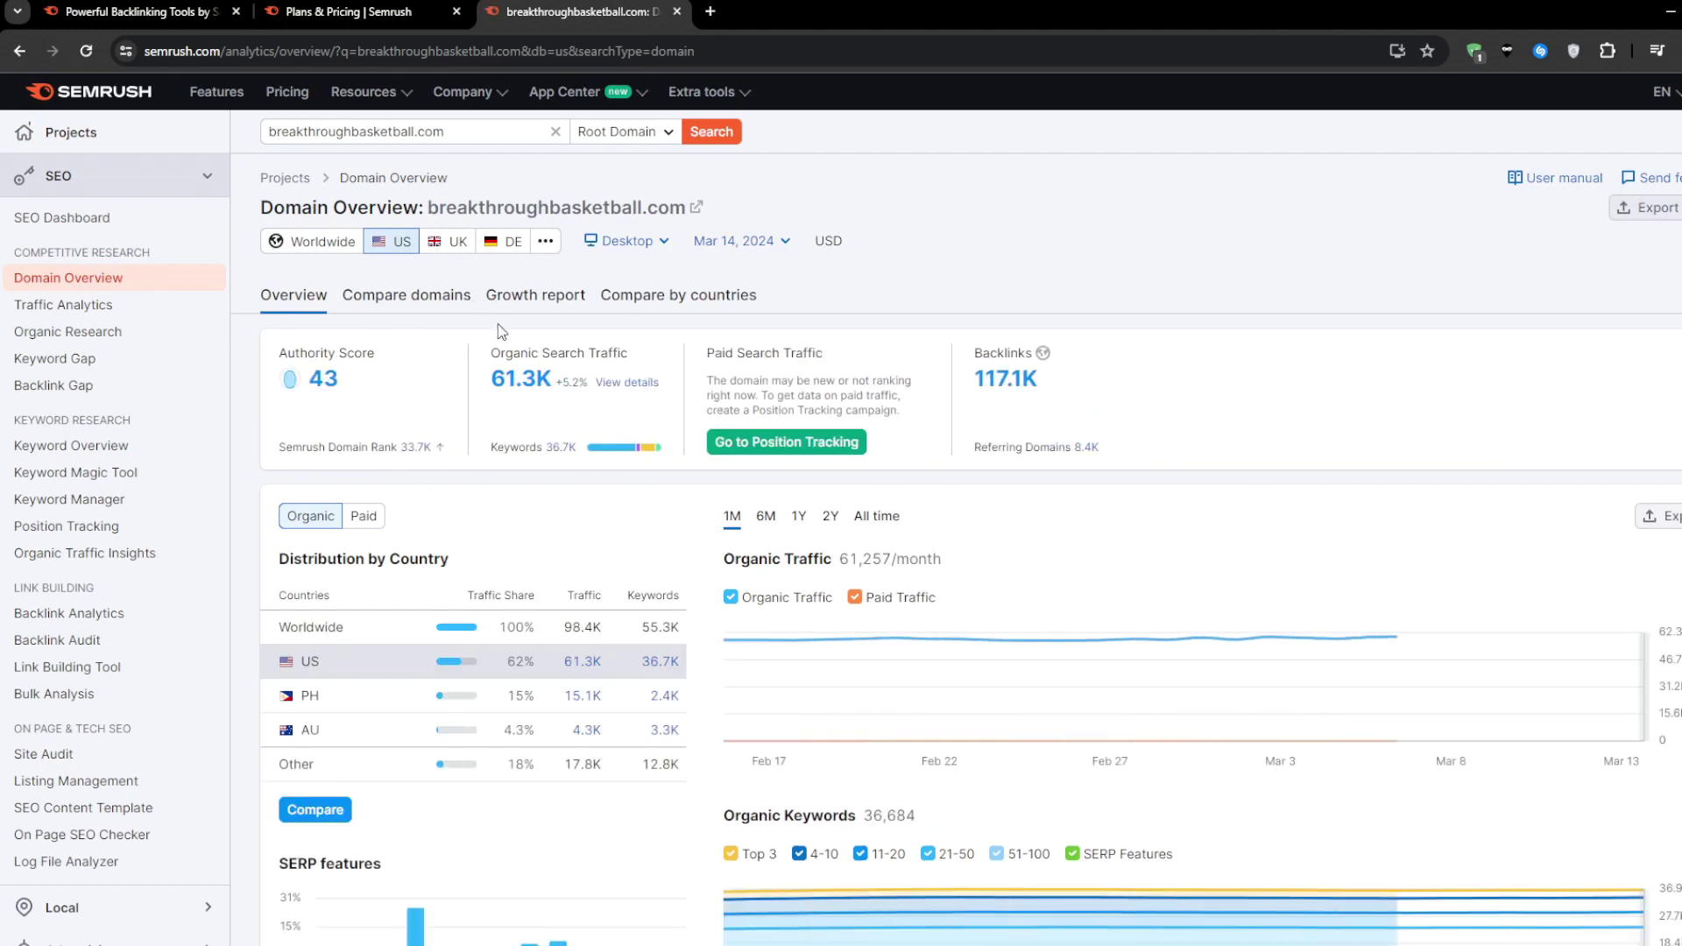
pyautogui.scroll(-6, 496, 554)
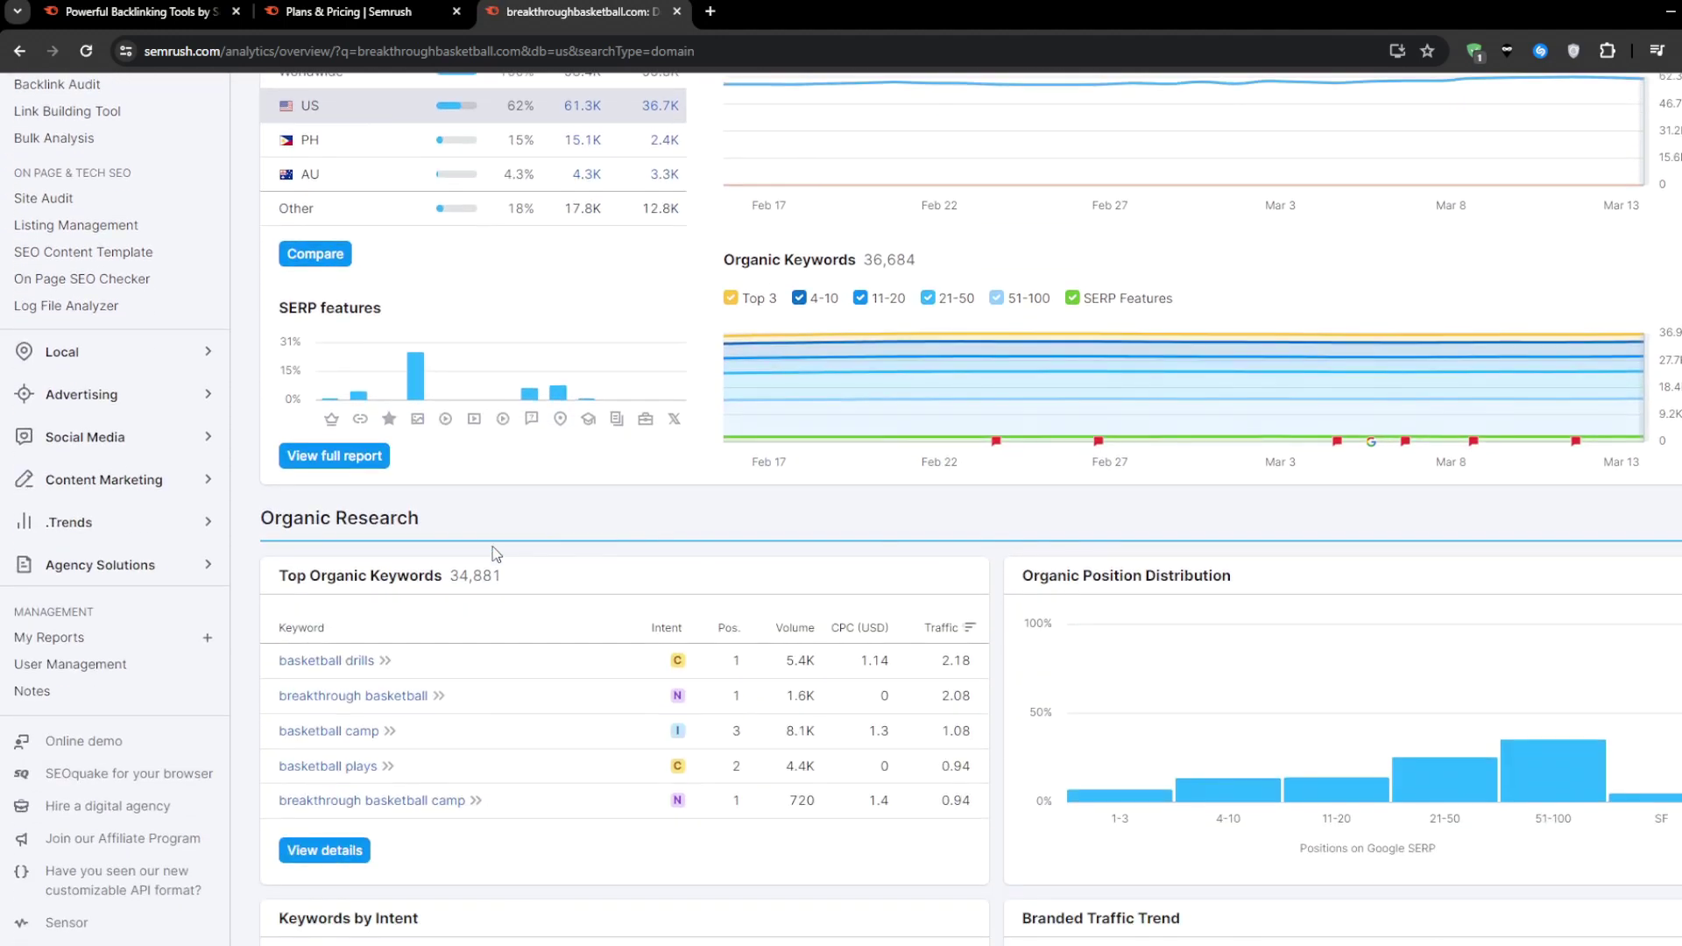
pyautogui.scroll(-9, 496, 554)
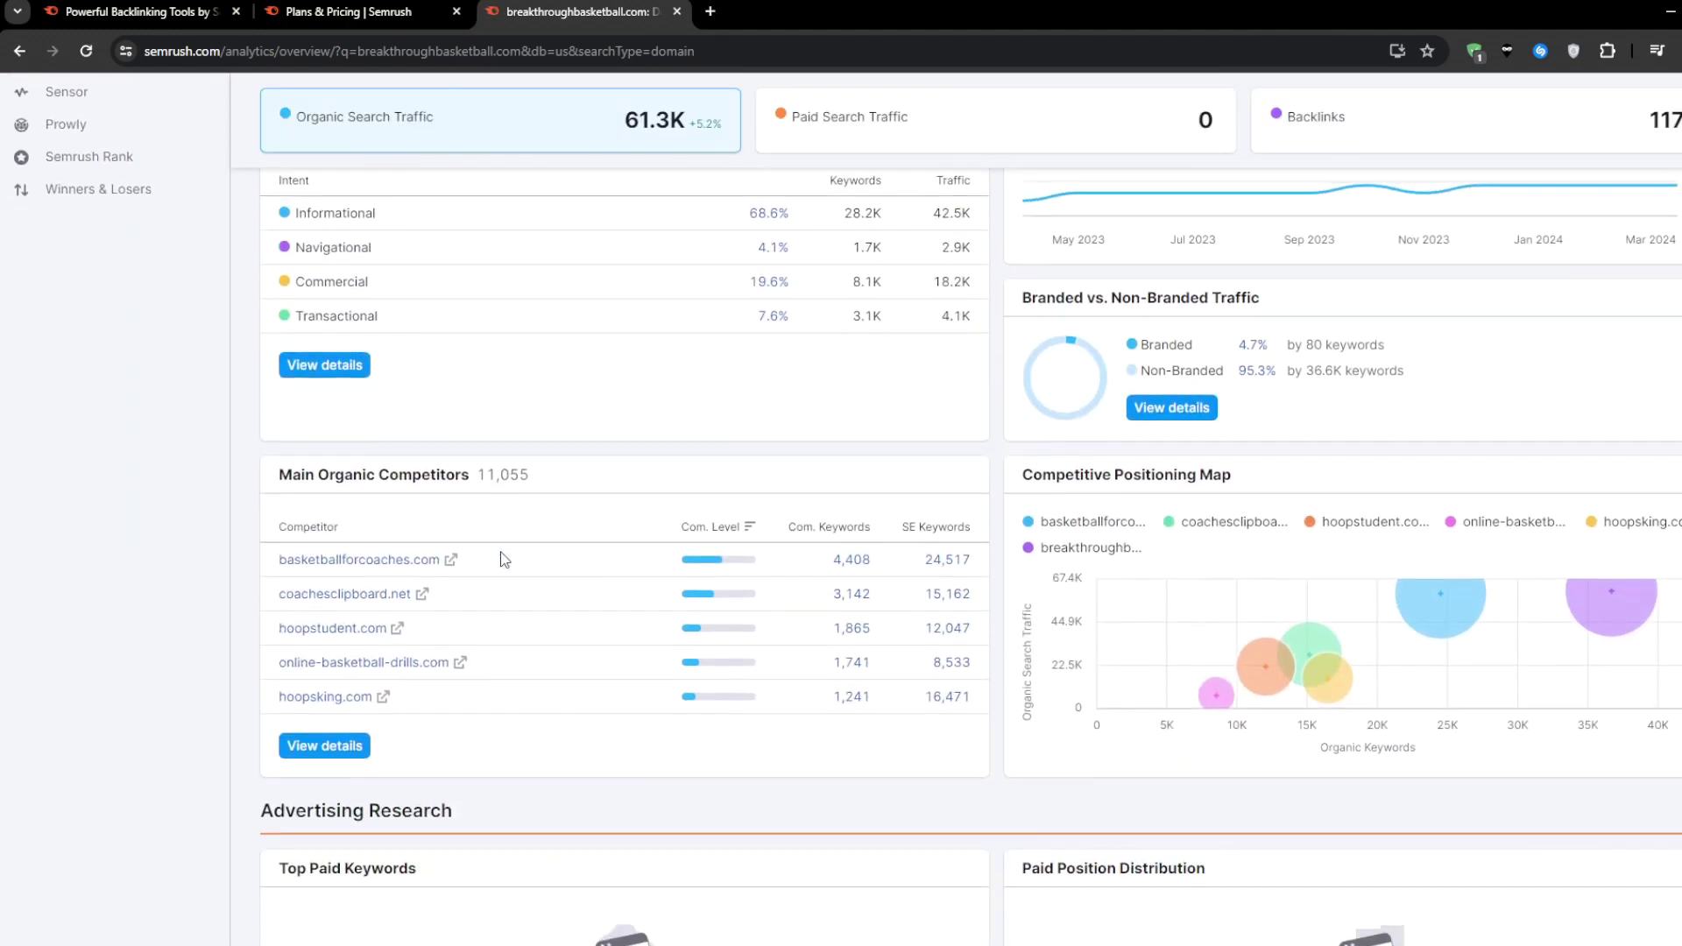
pyautogui.scroll(-10, 504, 559)
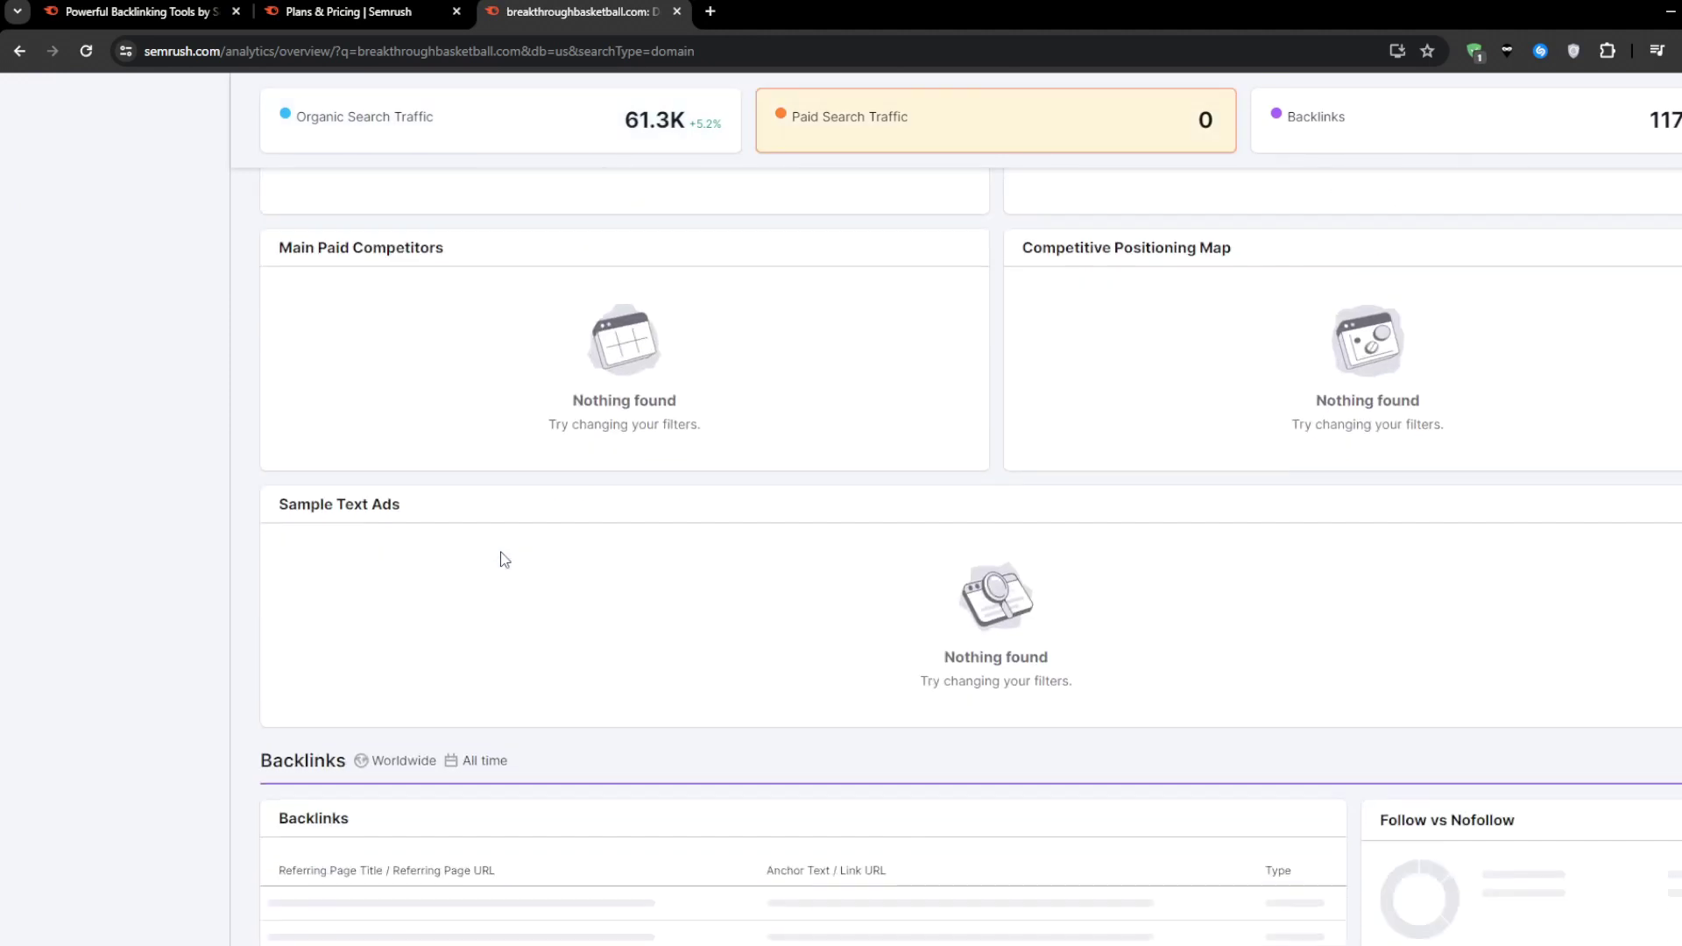
pyautogui.scroll(-5, 504, 559)
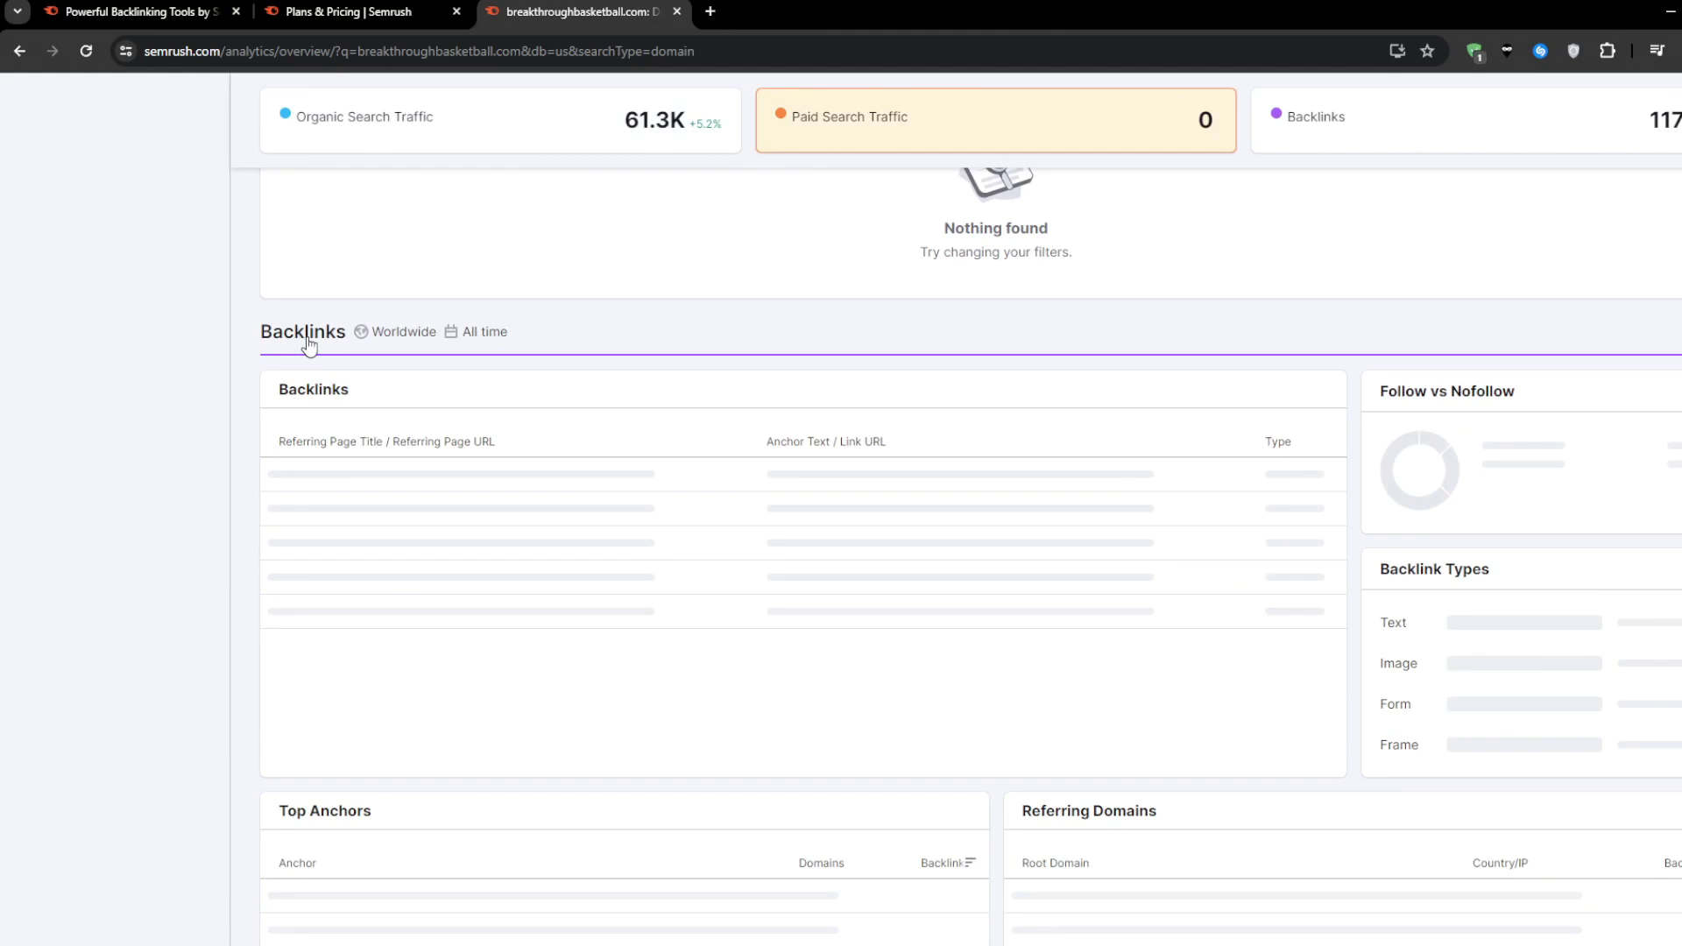
pyautogui.scroll(15, 964, 526)
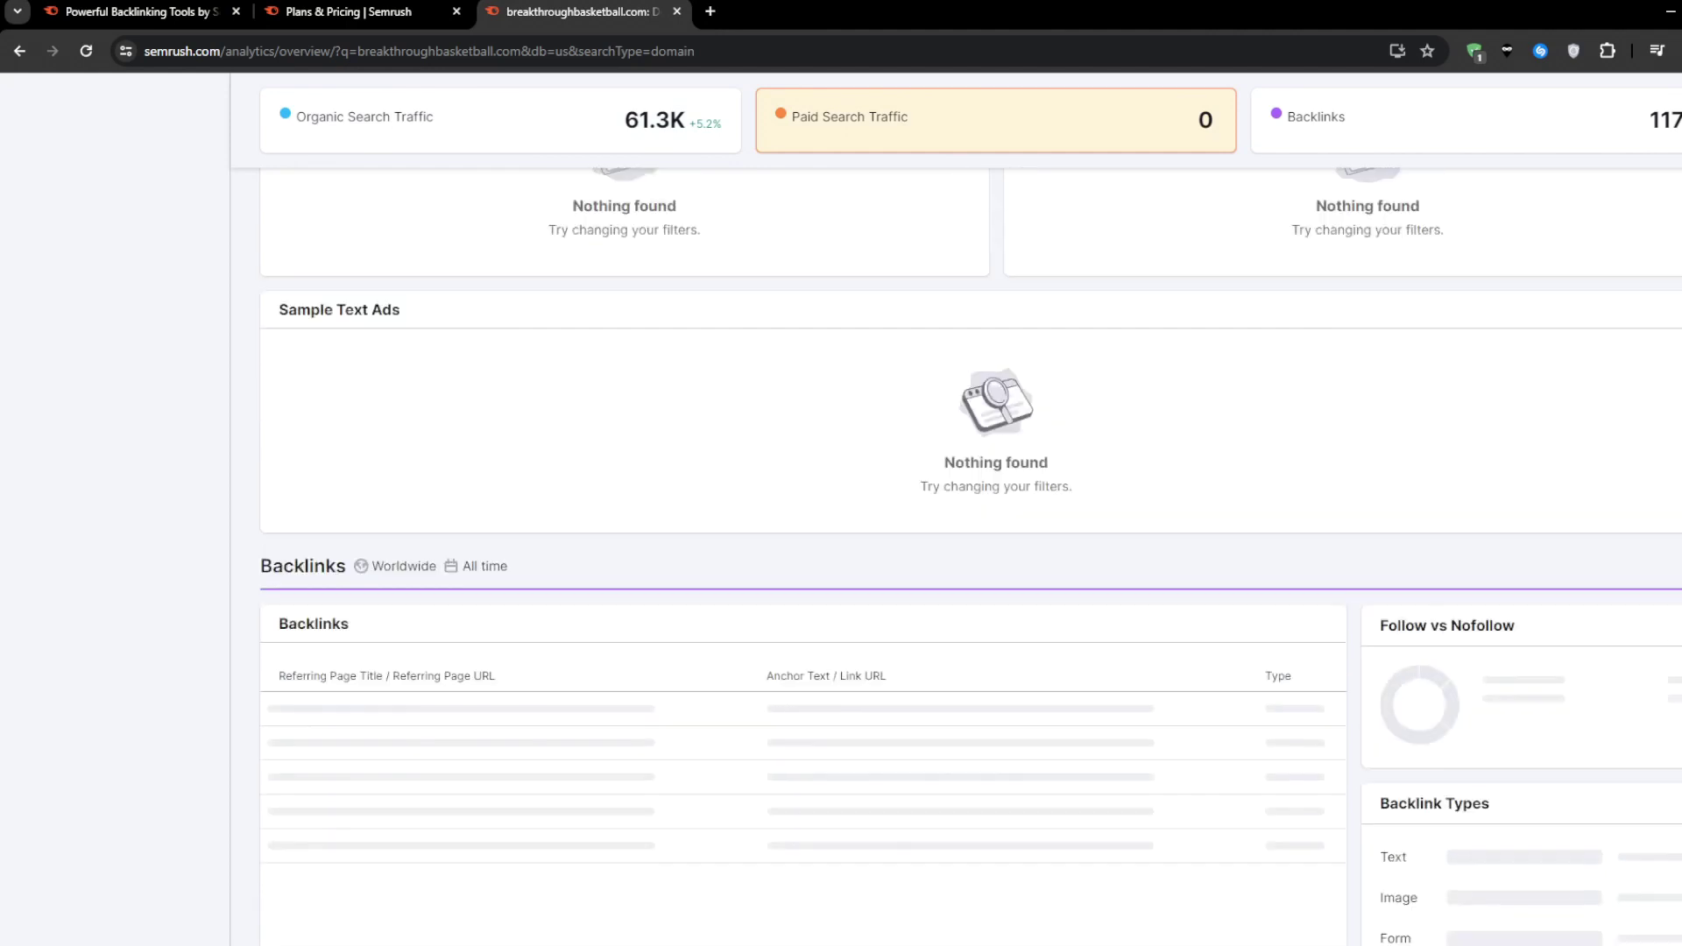
pyautogui.scroll(6, 963, 526)
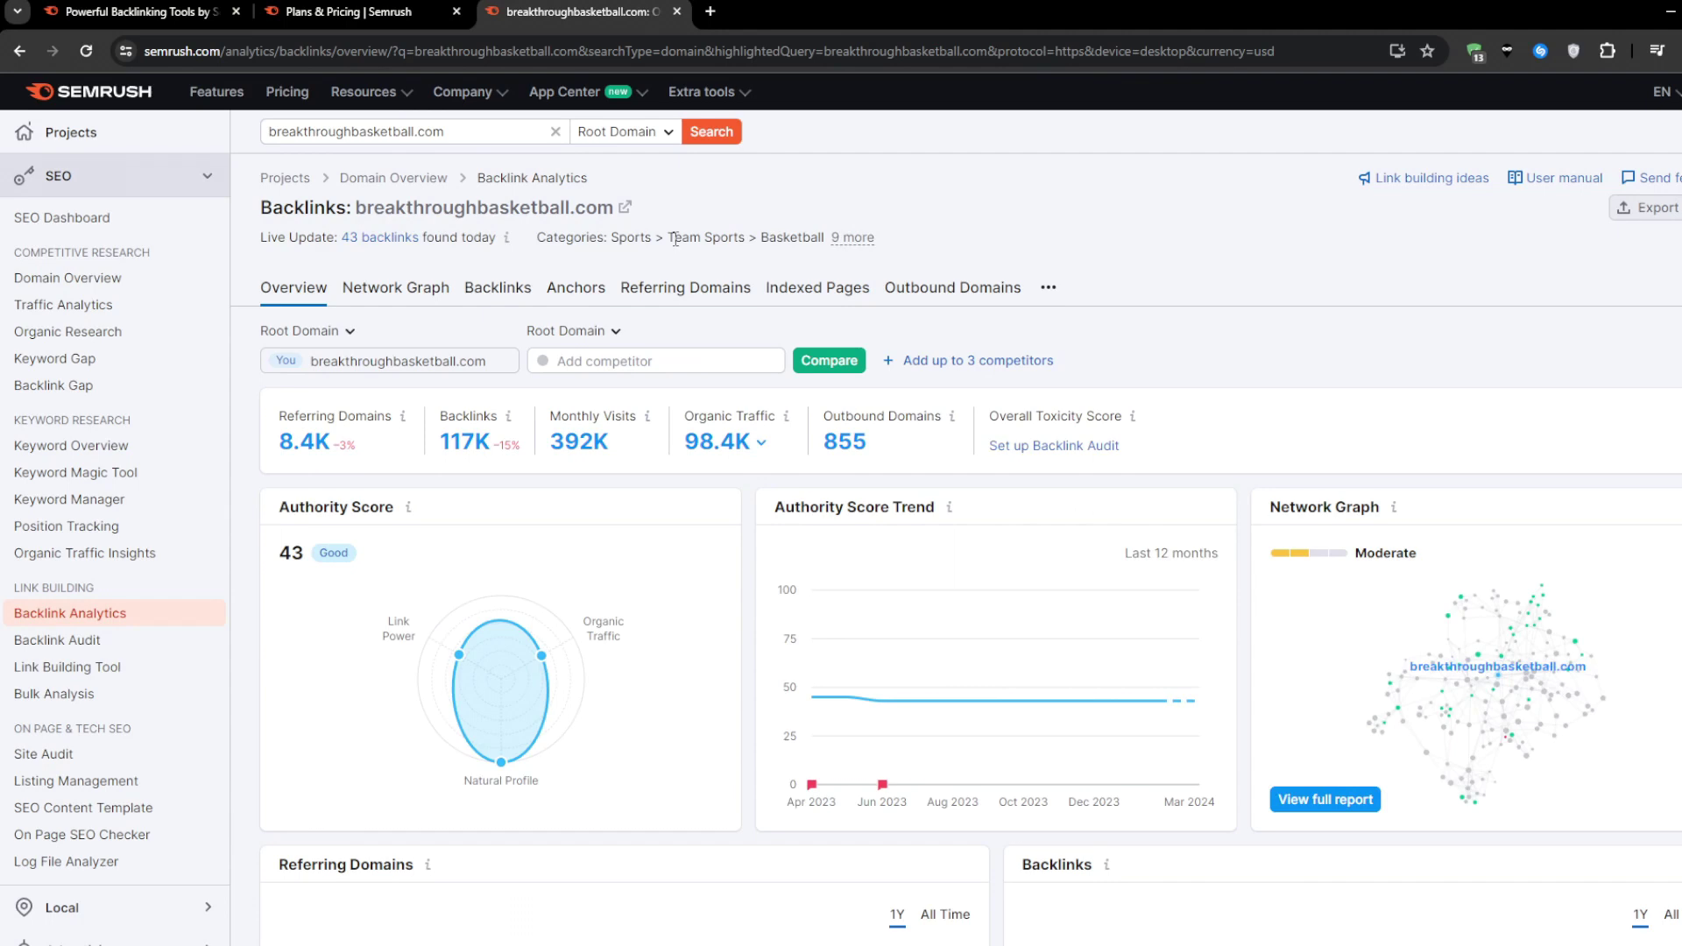
# List all 117,055 backlinks and review the Text/Image and Follow link breakdowns
pyautogui.click(506, 287)
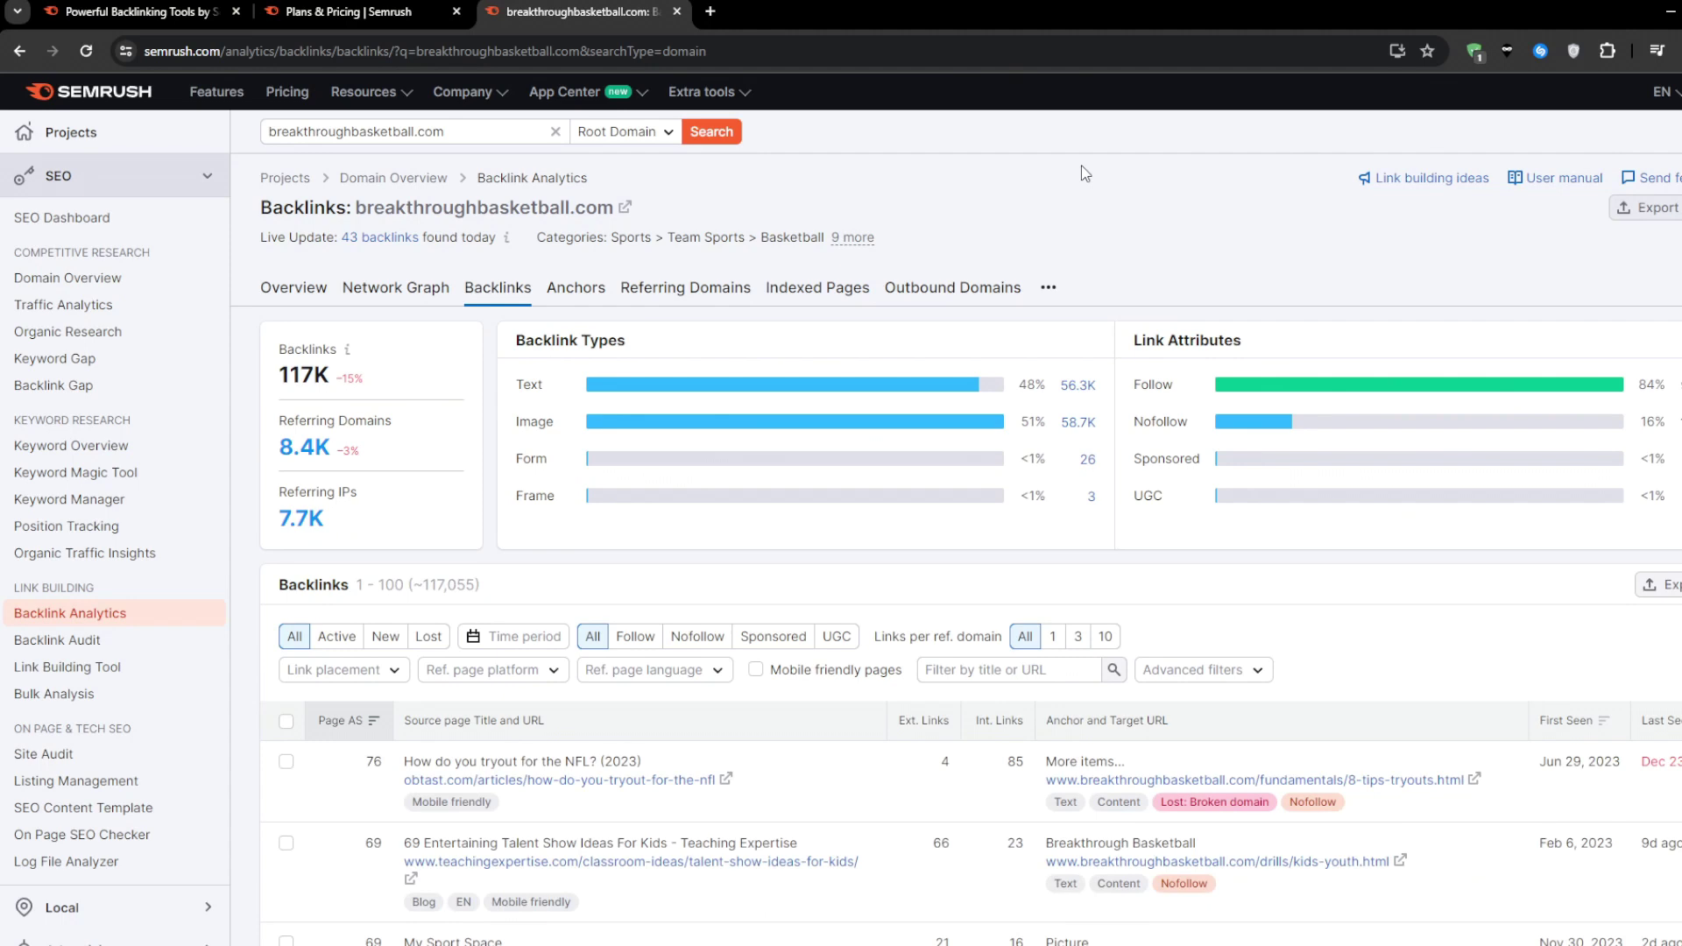
pyautogui.scroll(-5, 1083, 184)
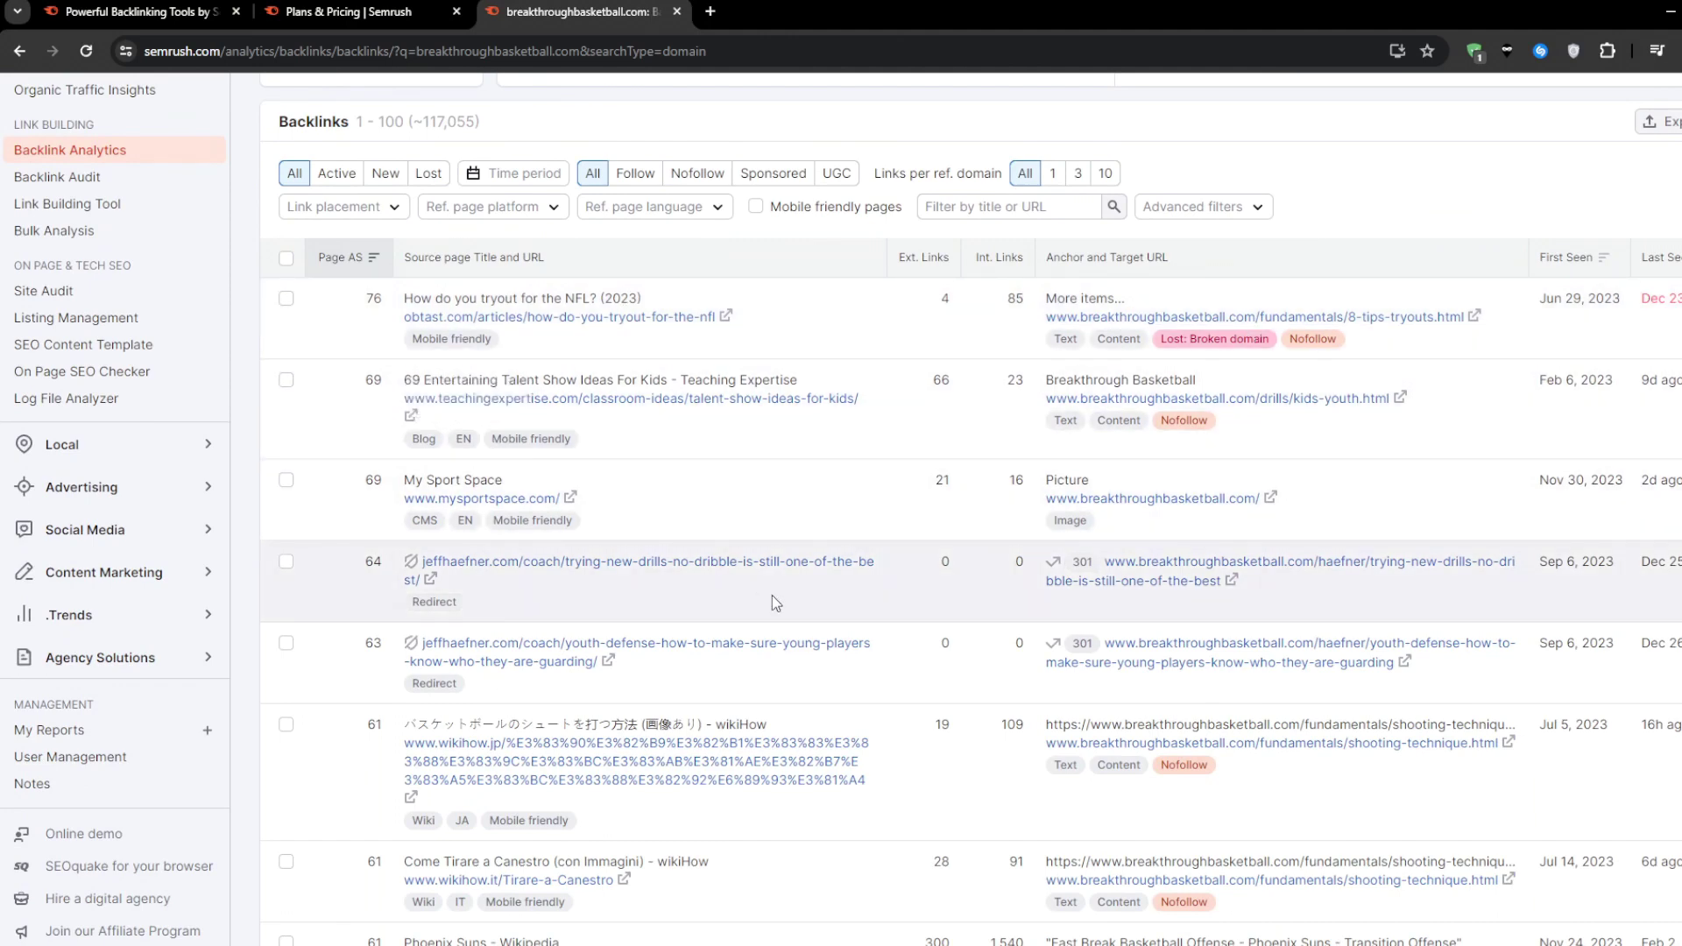
pyautogui.scroll(1, 887, 688)
pyautogui.scroll(5, 887, 688)
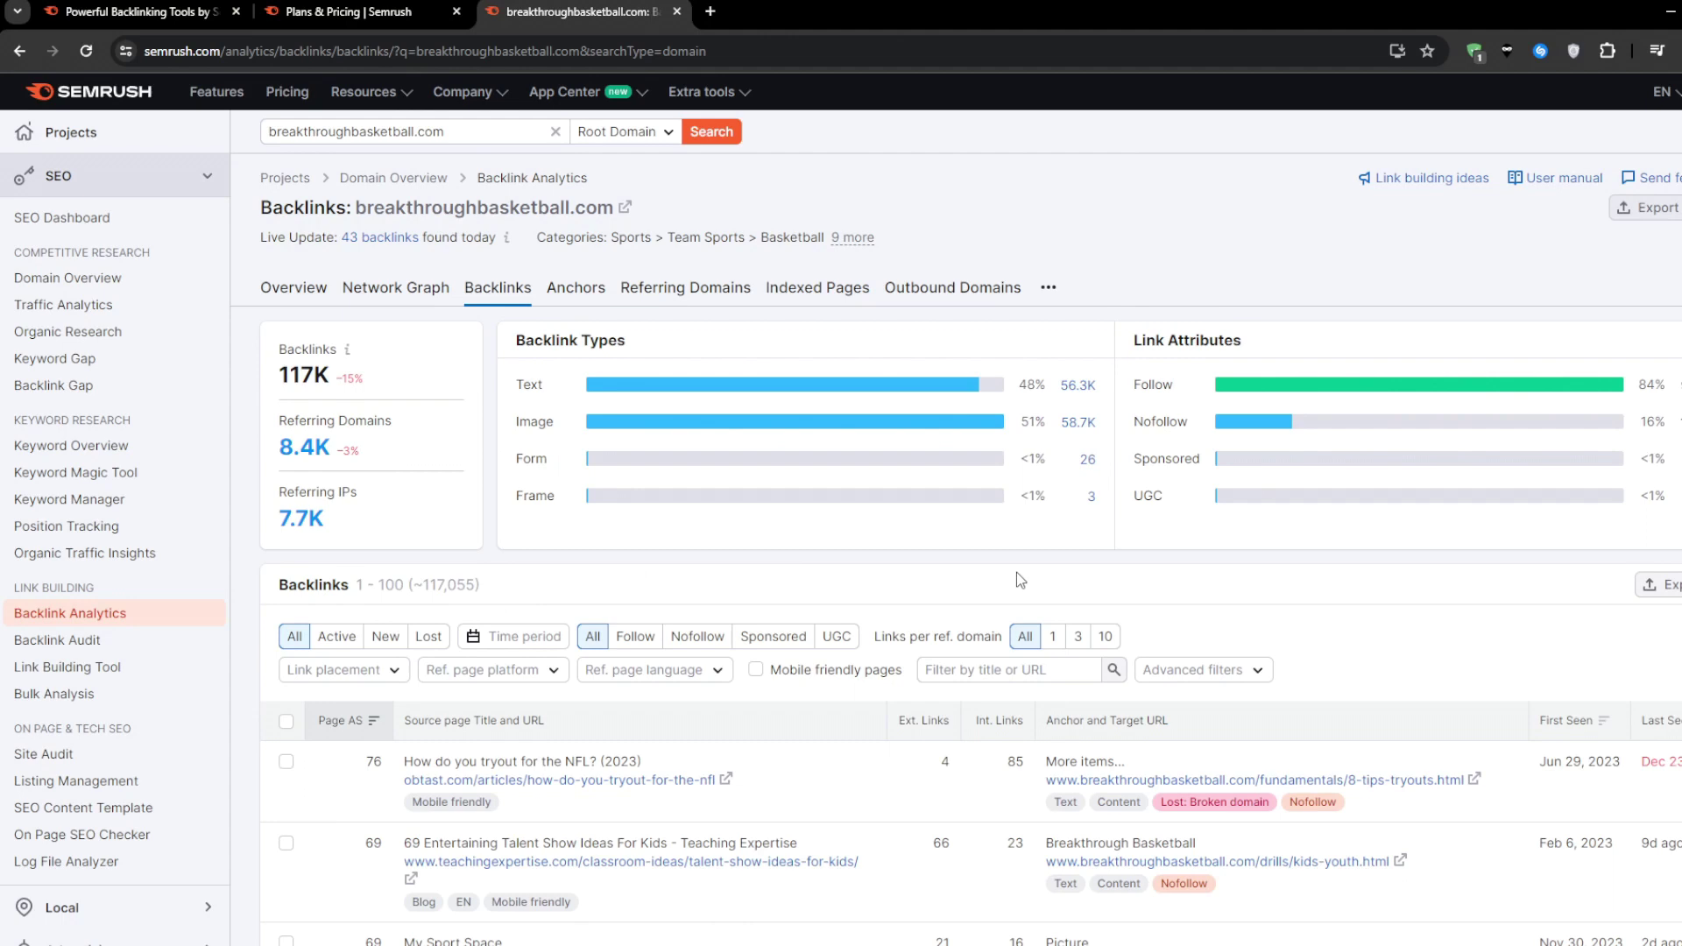
# Open the Link Building Tool and read its Steps 1–3 down to Get started, then return to the top
pyautogui.click(123, 668)
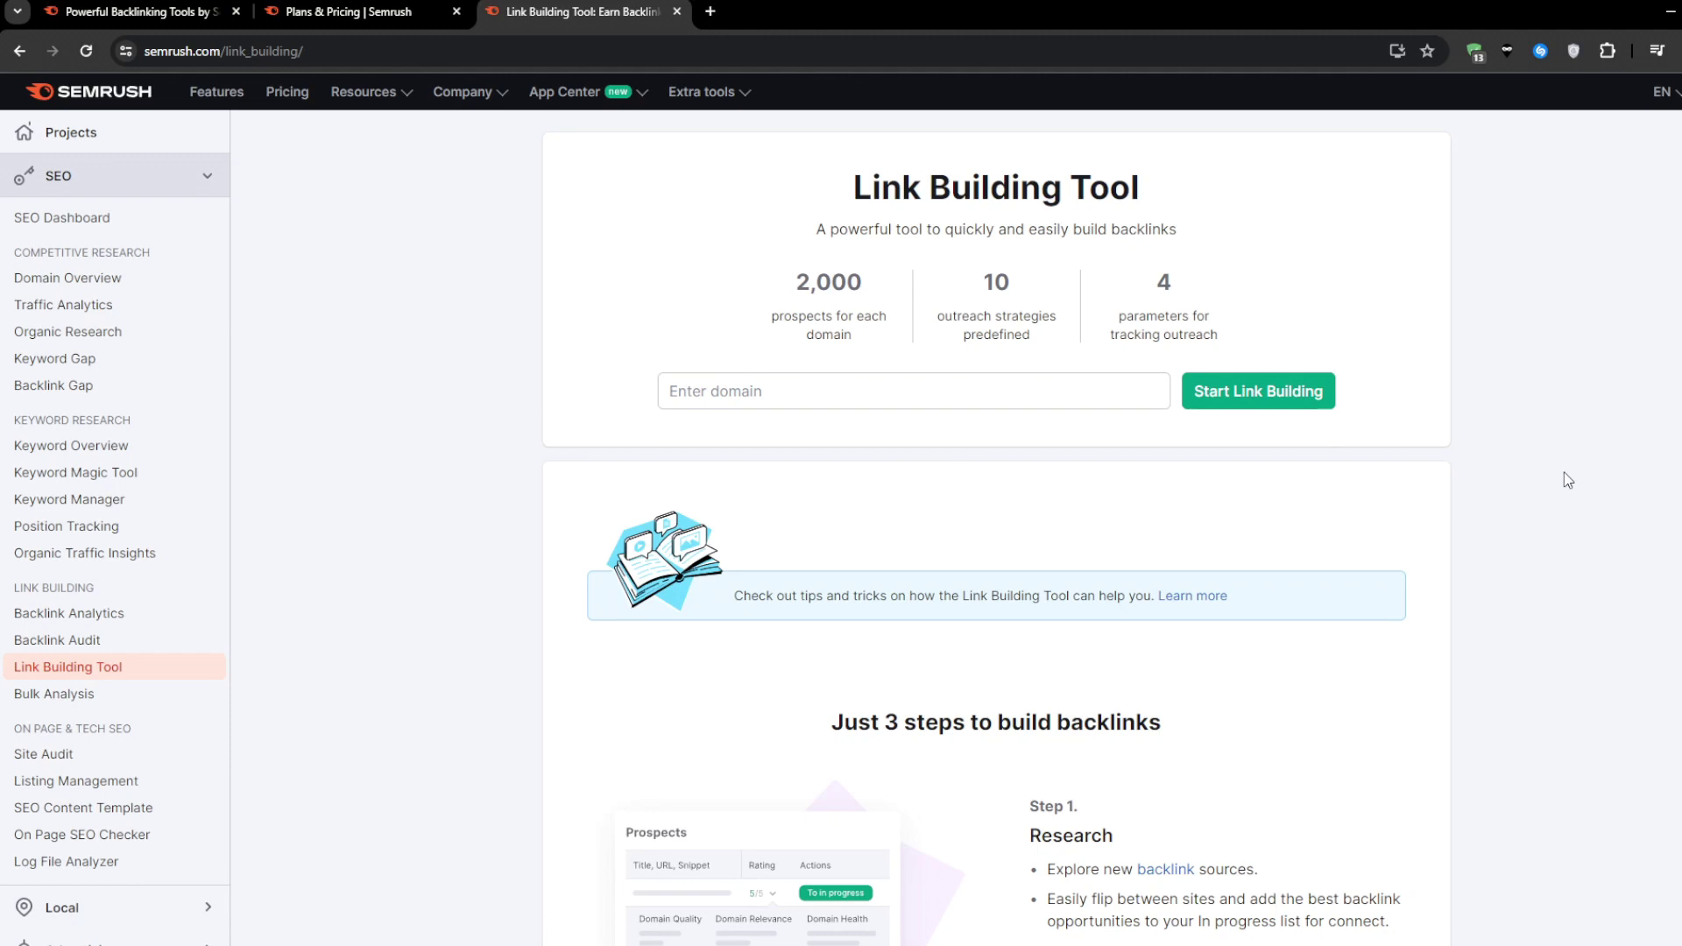
pyautogui.scroll(-4, 1568, 480)
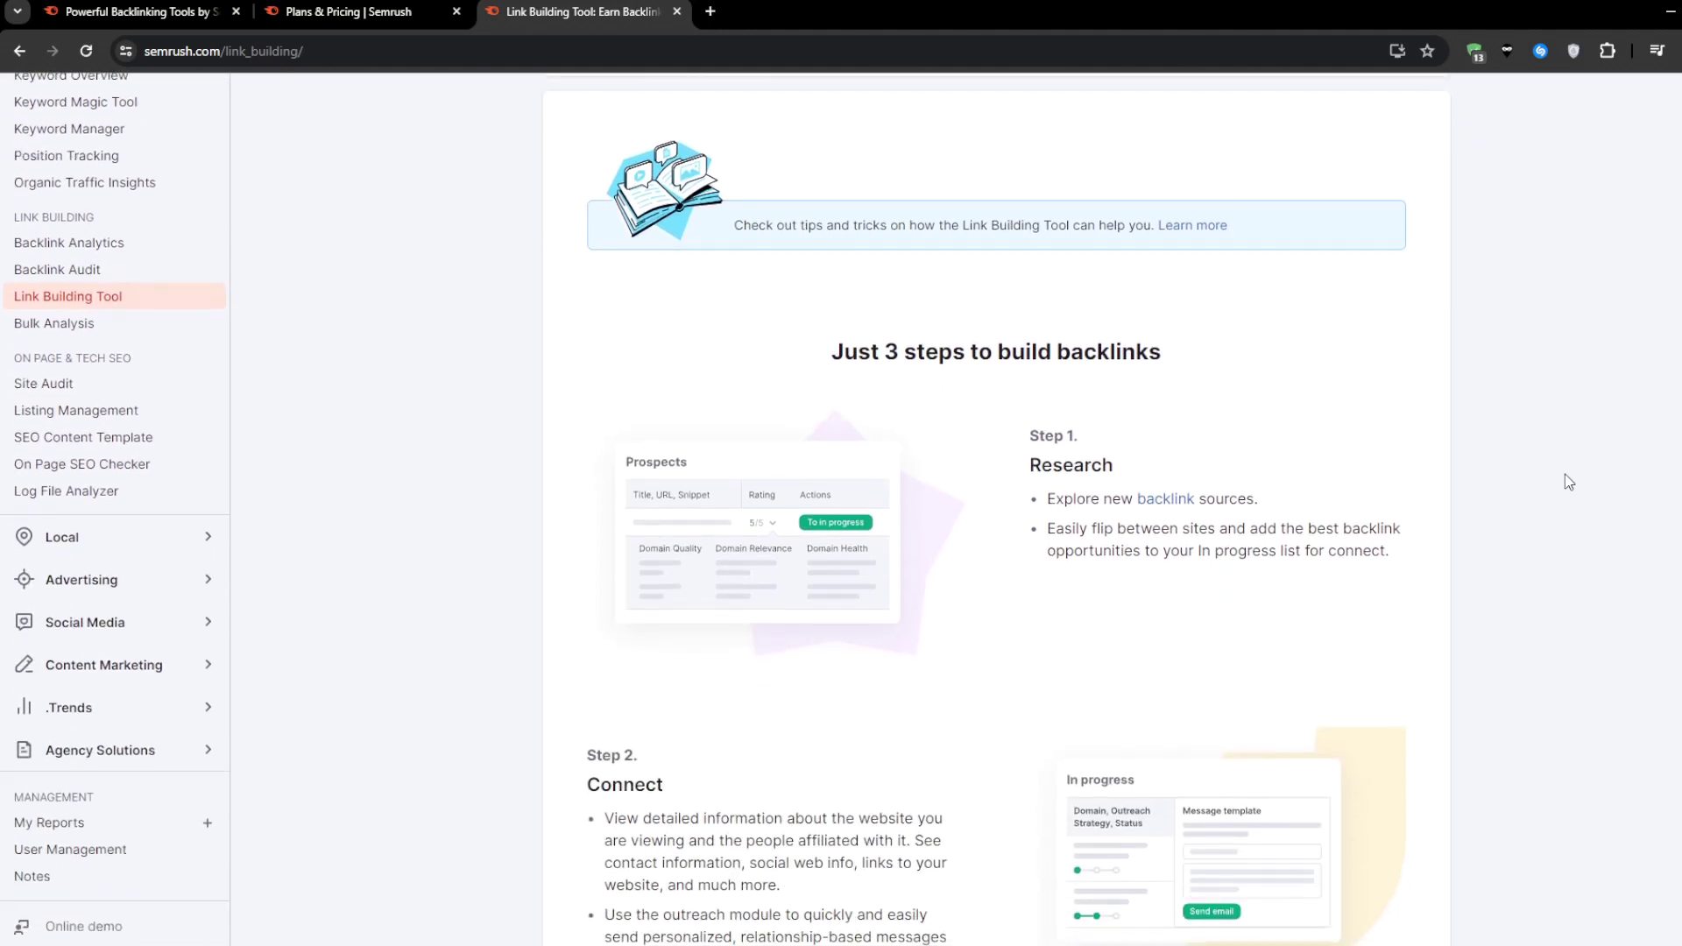
pyautogui.scroll(-2, 1565, 478)
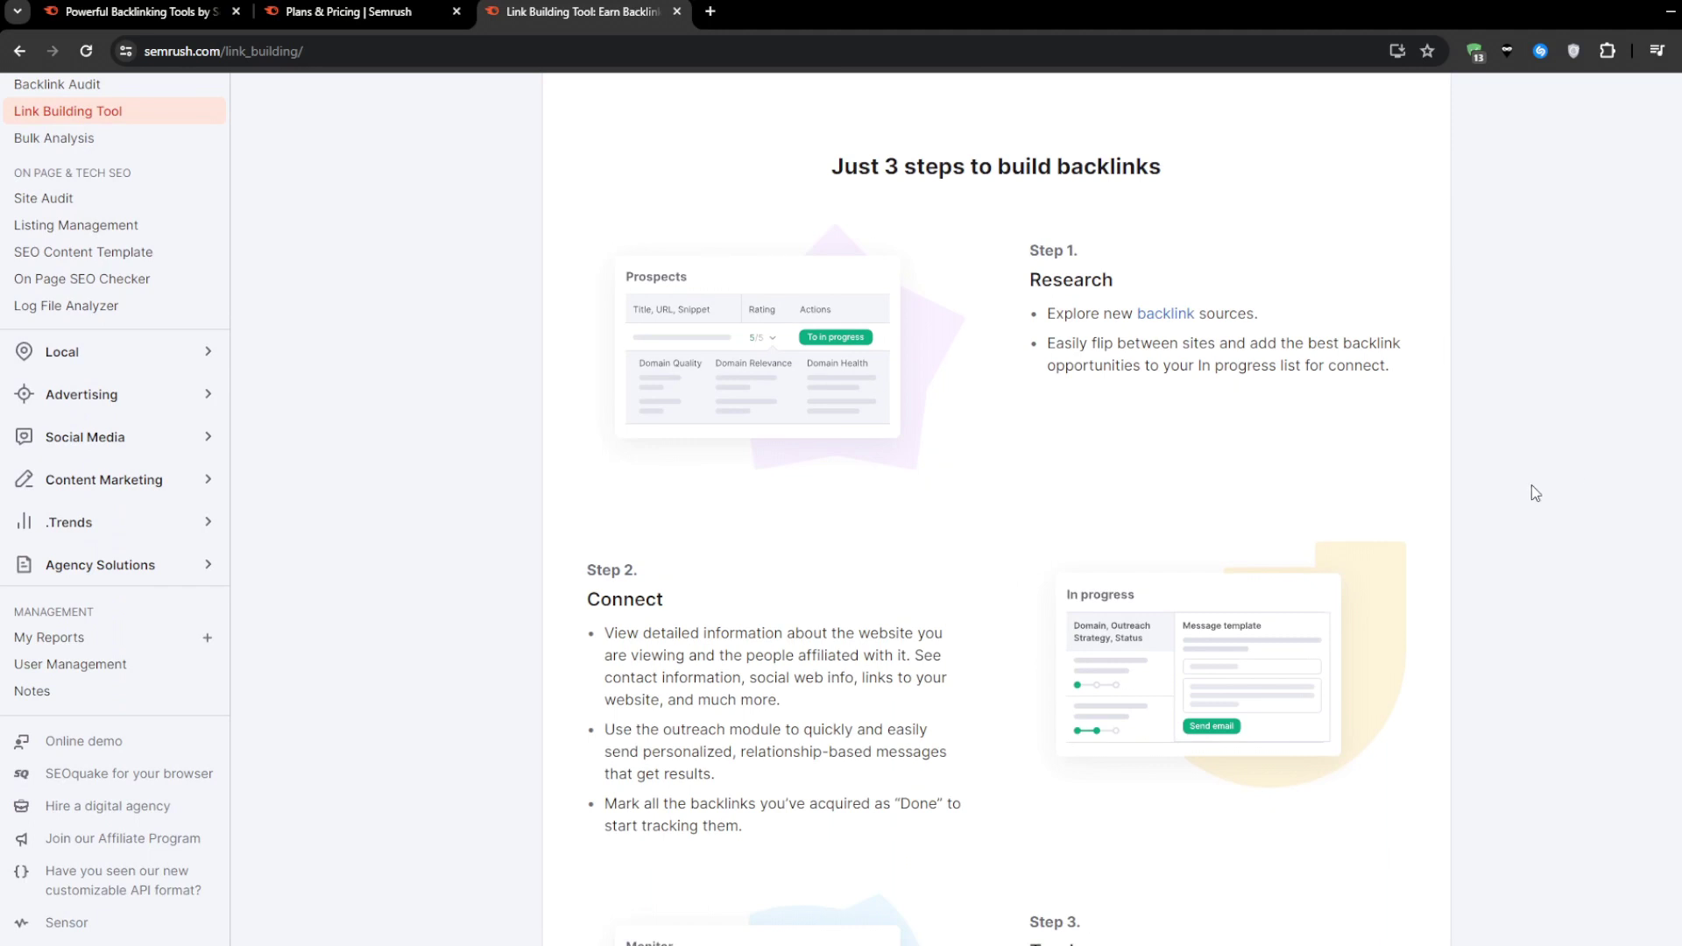
pyautogui.scroll(-3, 1535, 492)
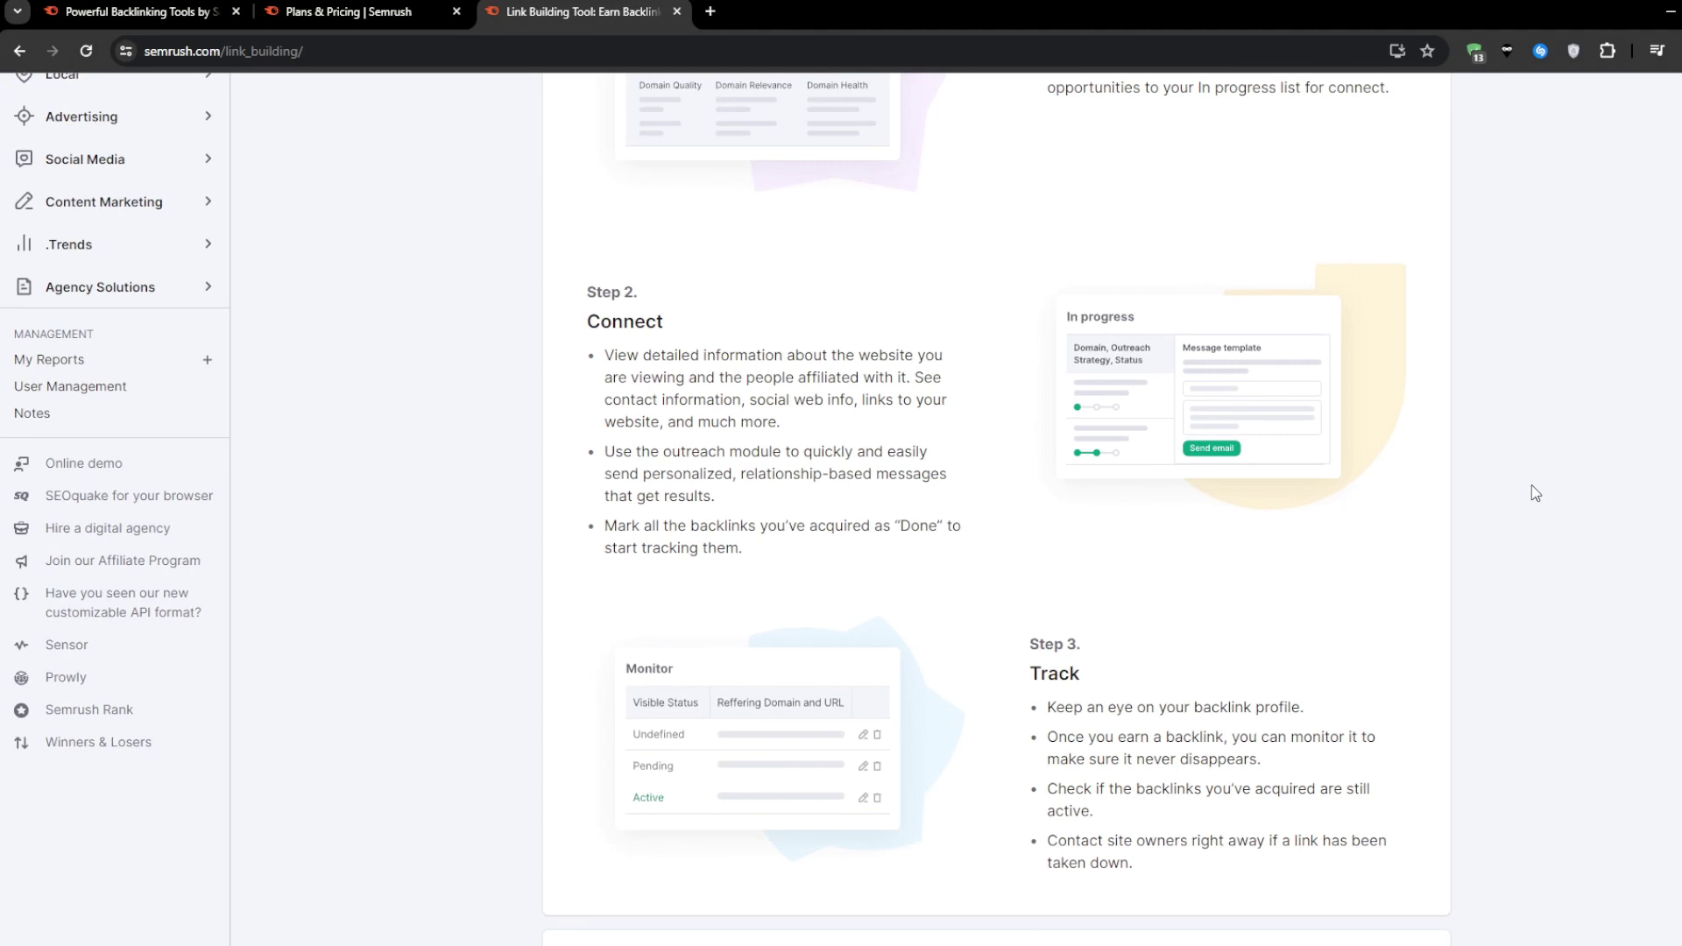
pyautogui.scroll(-5, 1535, 493)
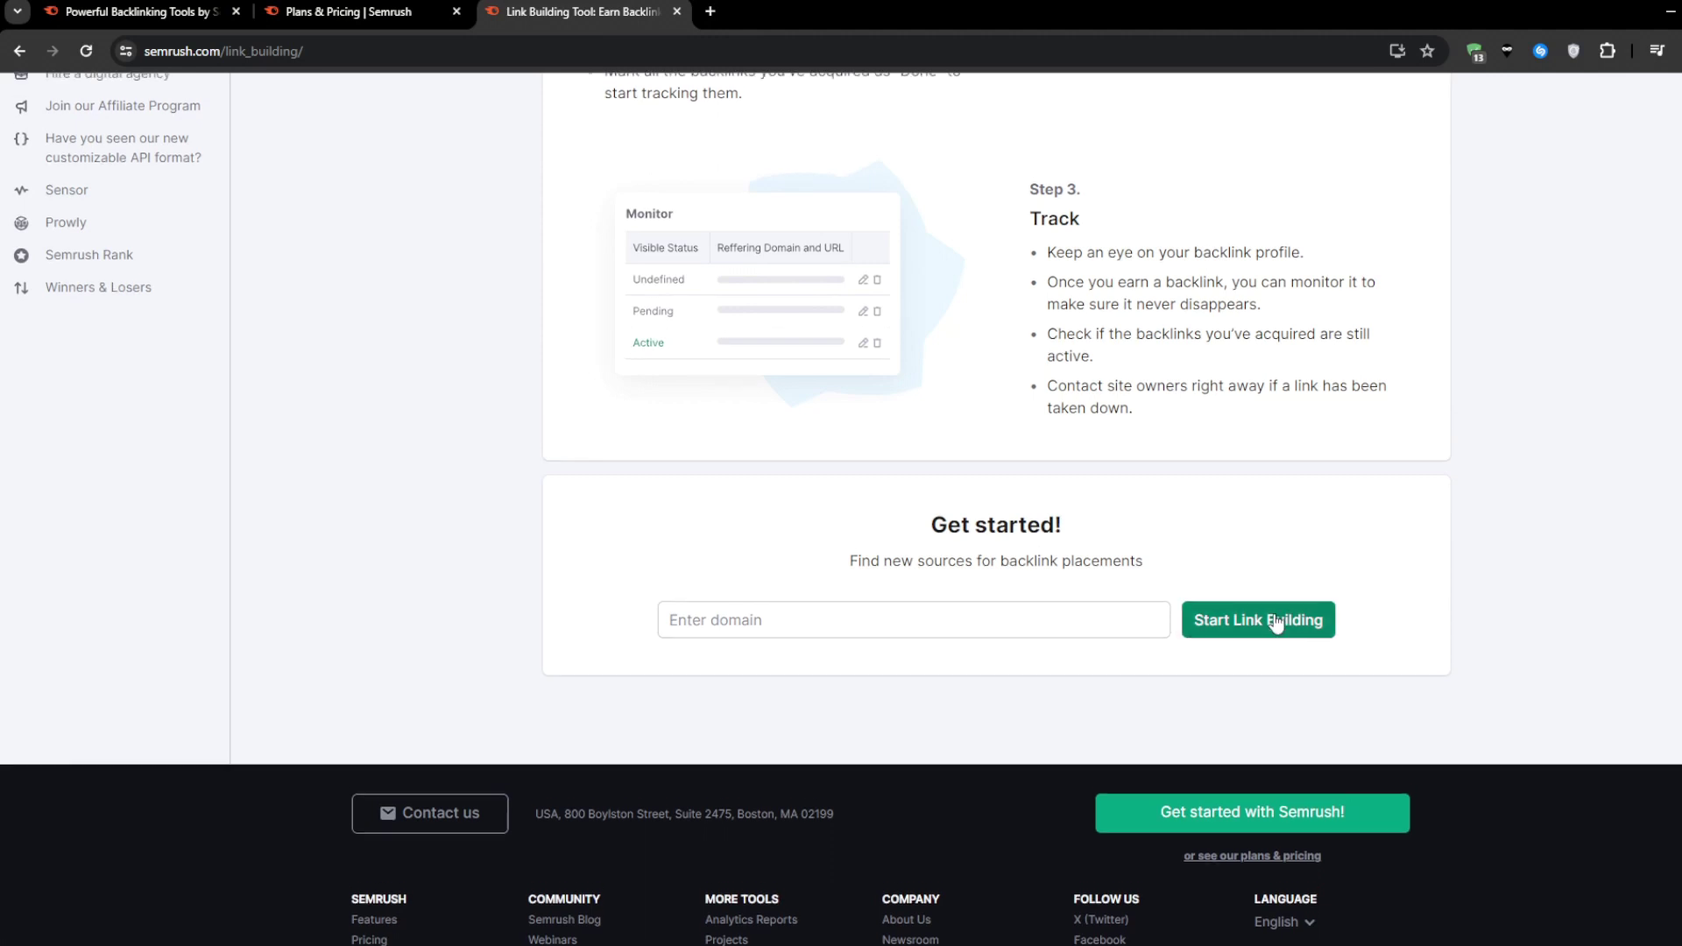
pyautogui.scroll(7, 1275, 622)
pyautogui.scroll(5, 1323, 628)
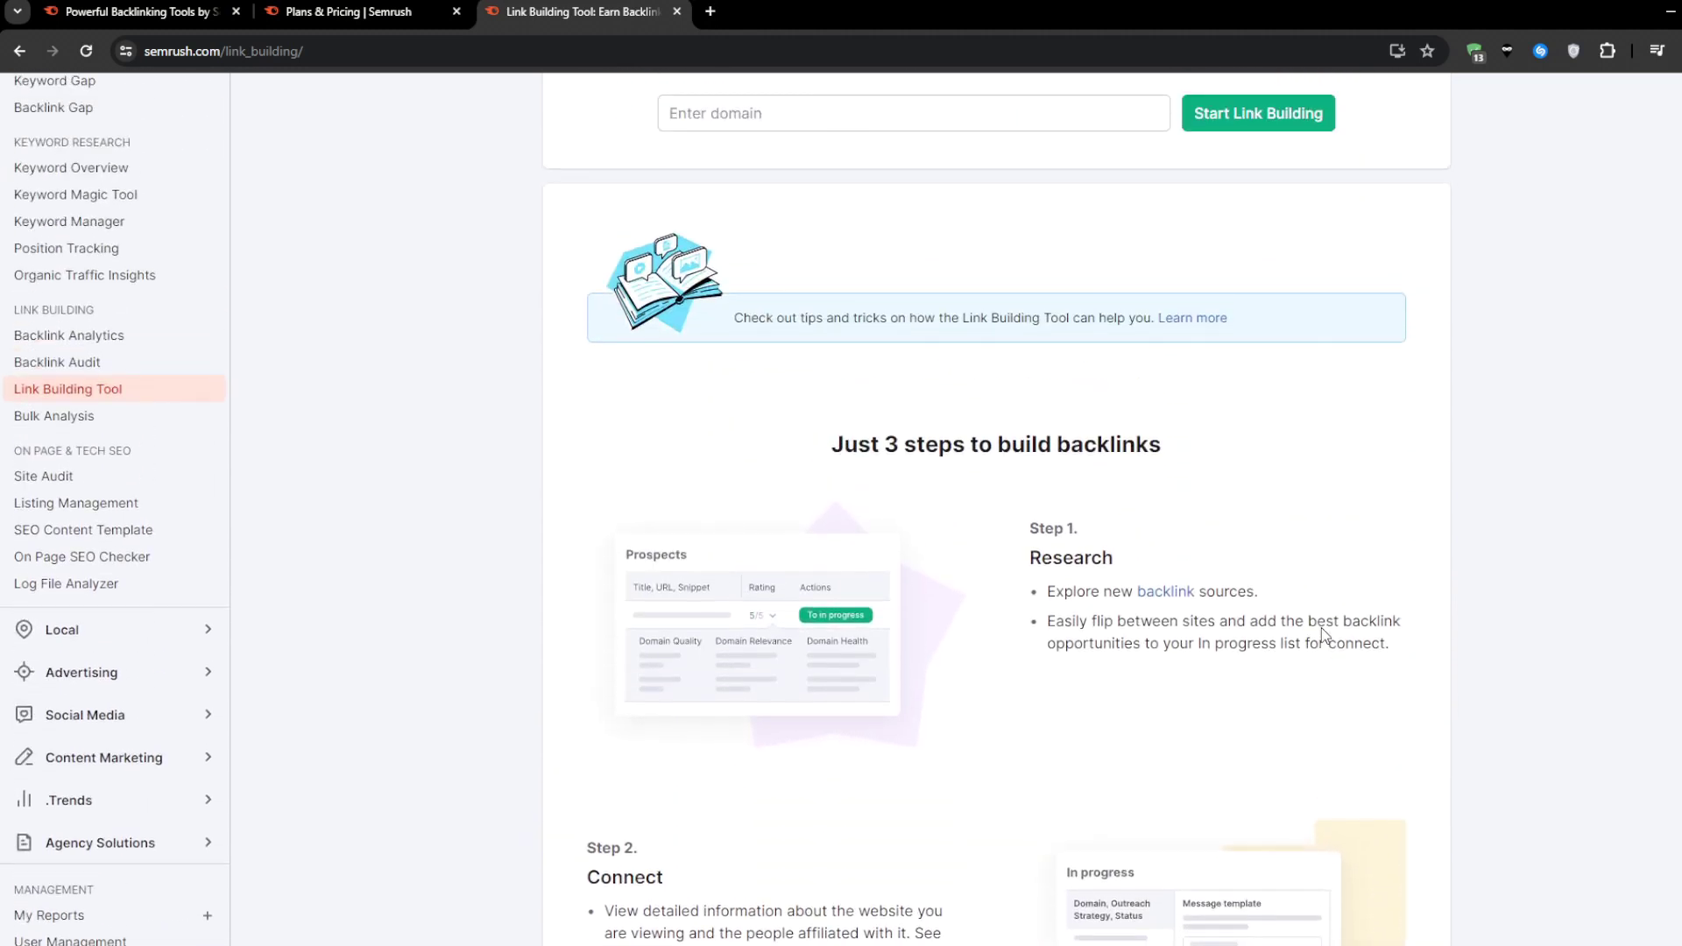
pyautogui.scroll(2, 1322, 628)
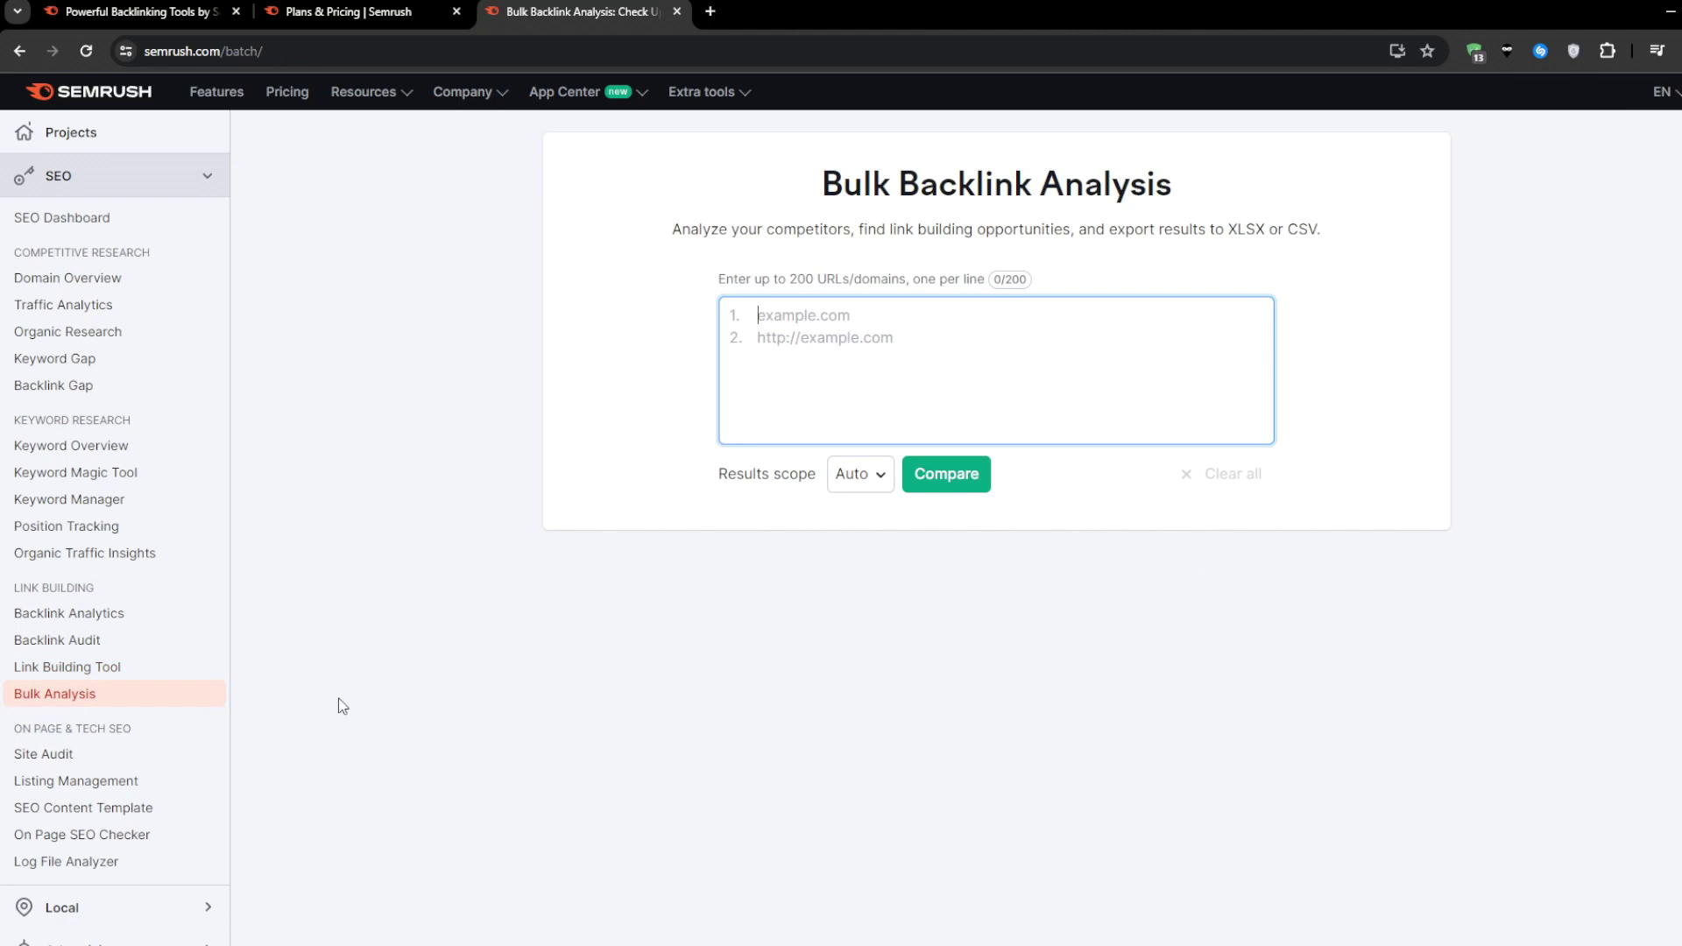
# Highlight the Bulk Backlink Analysis subtitle, then clear the selection
pyautogui.tripleClick(806, 229)
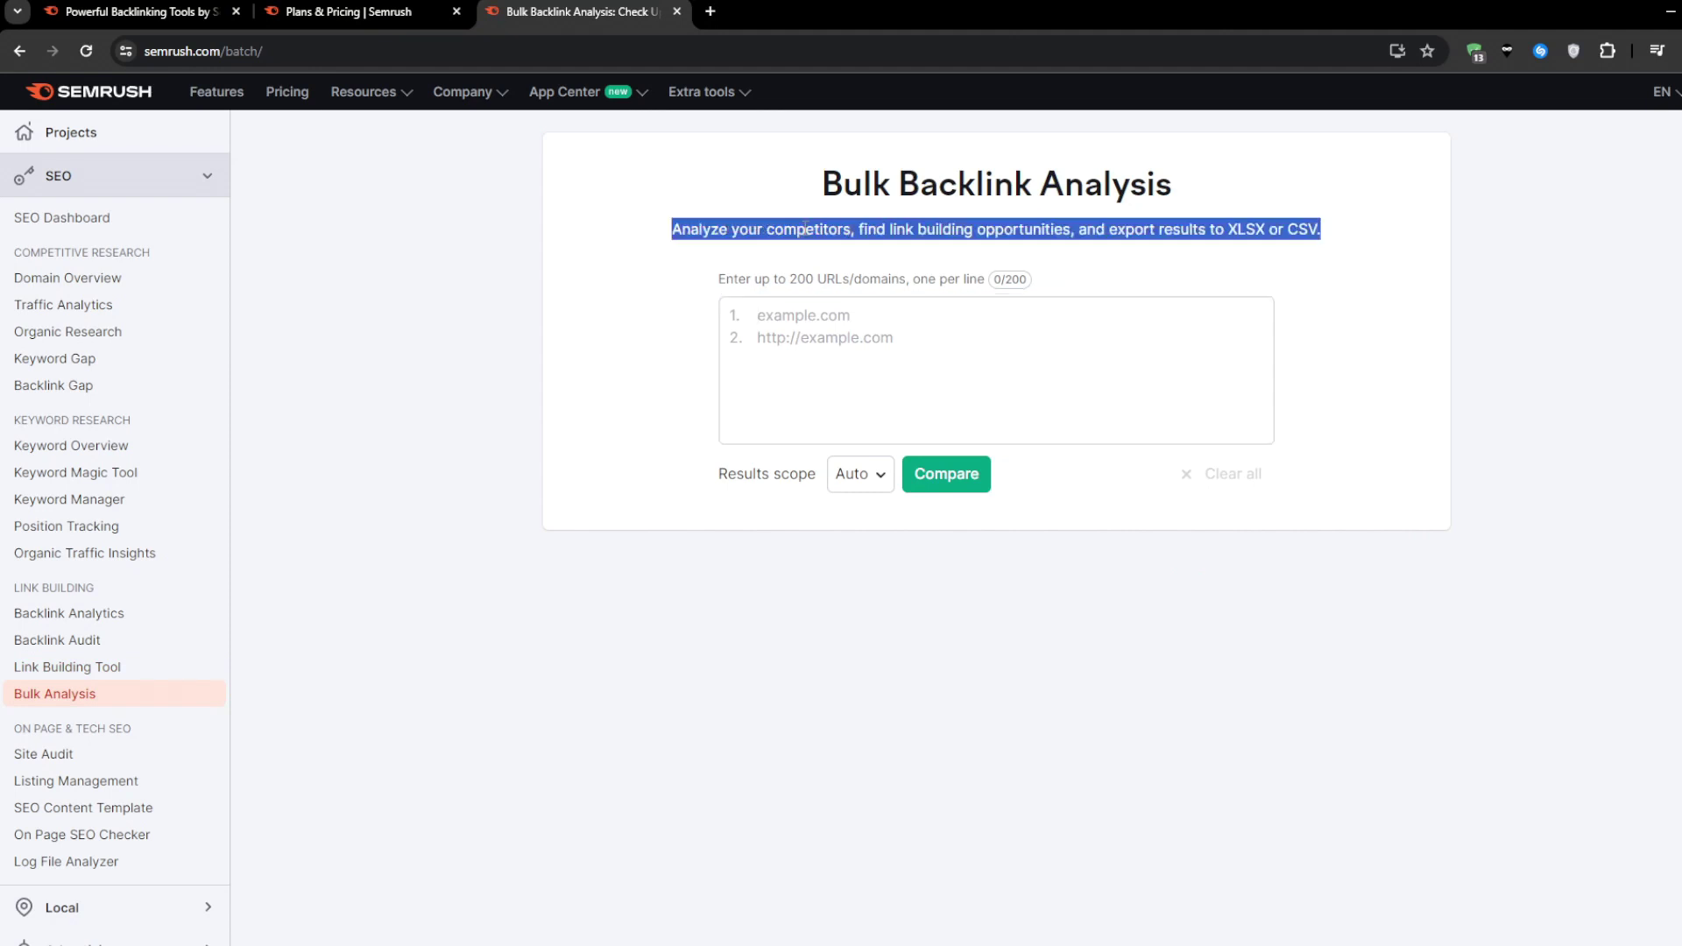
pyautogui.click(1354, 219)
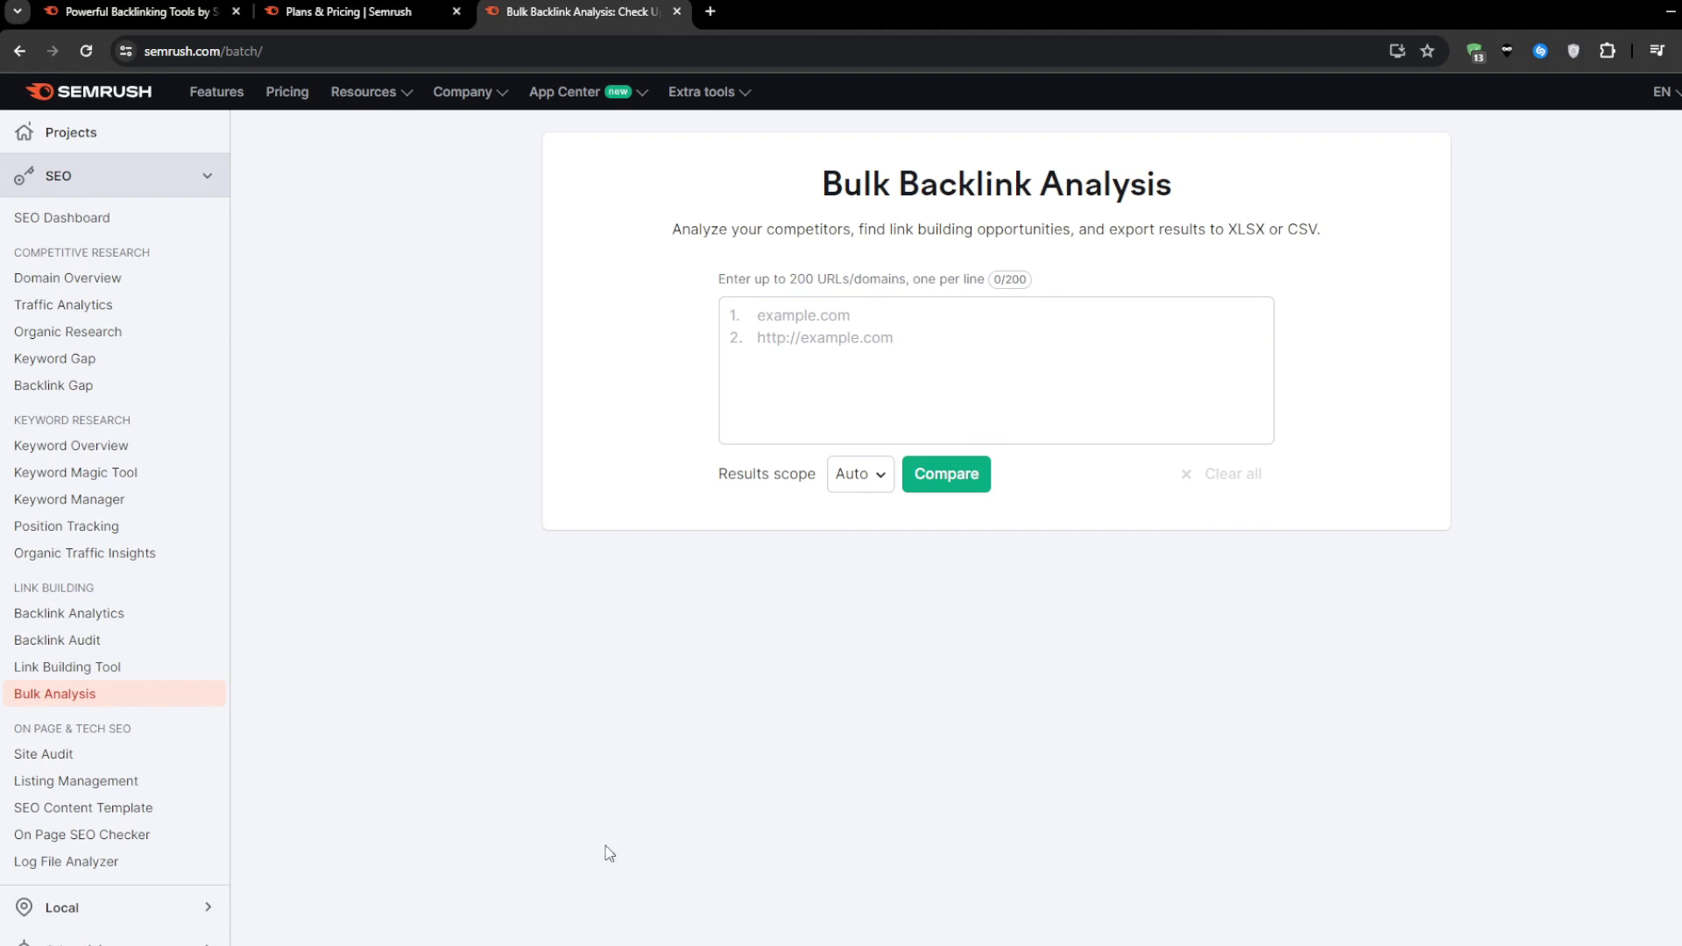
# Open the breakthroughbasketball.com Backlinks report from Backlink Analytics and scroll through the table
pyautogui.click(141, 627)
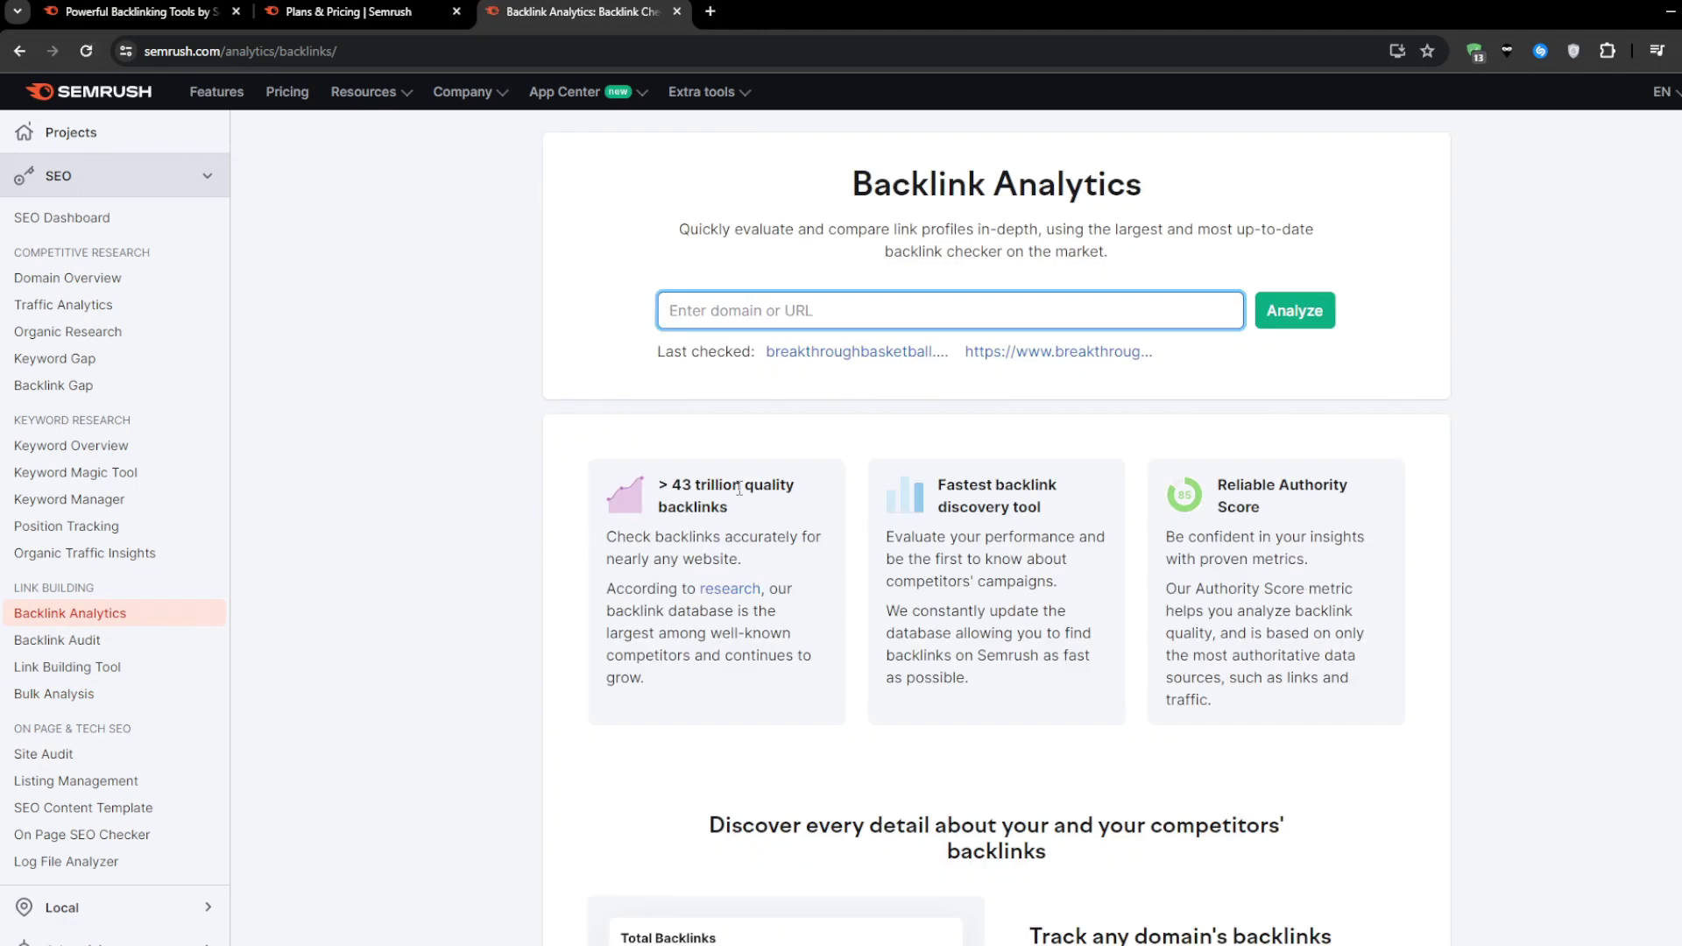
pyautogui.click(841, 353)
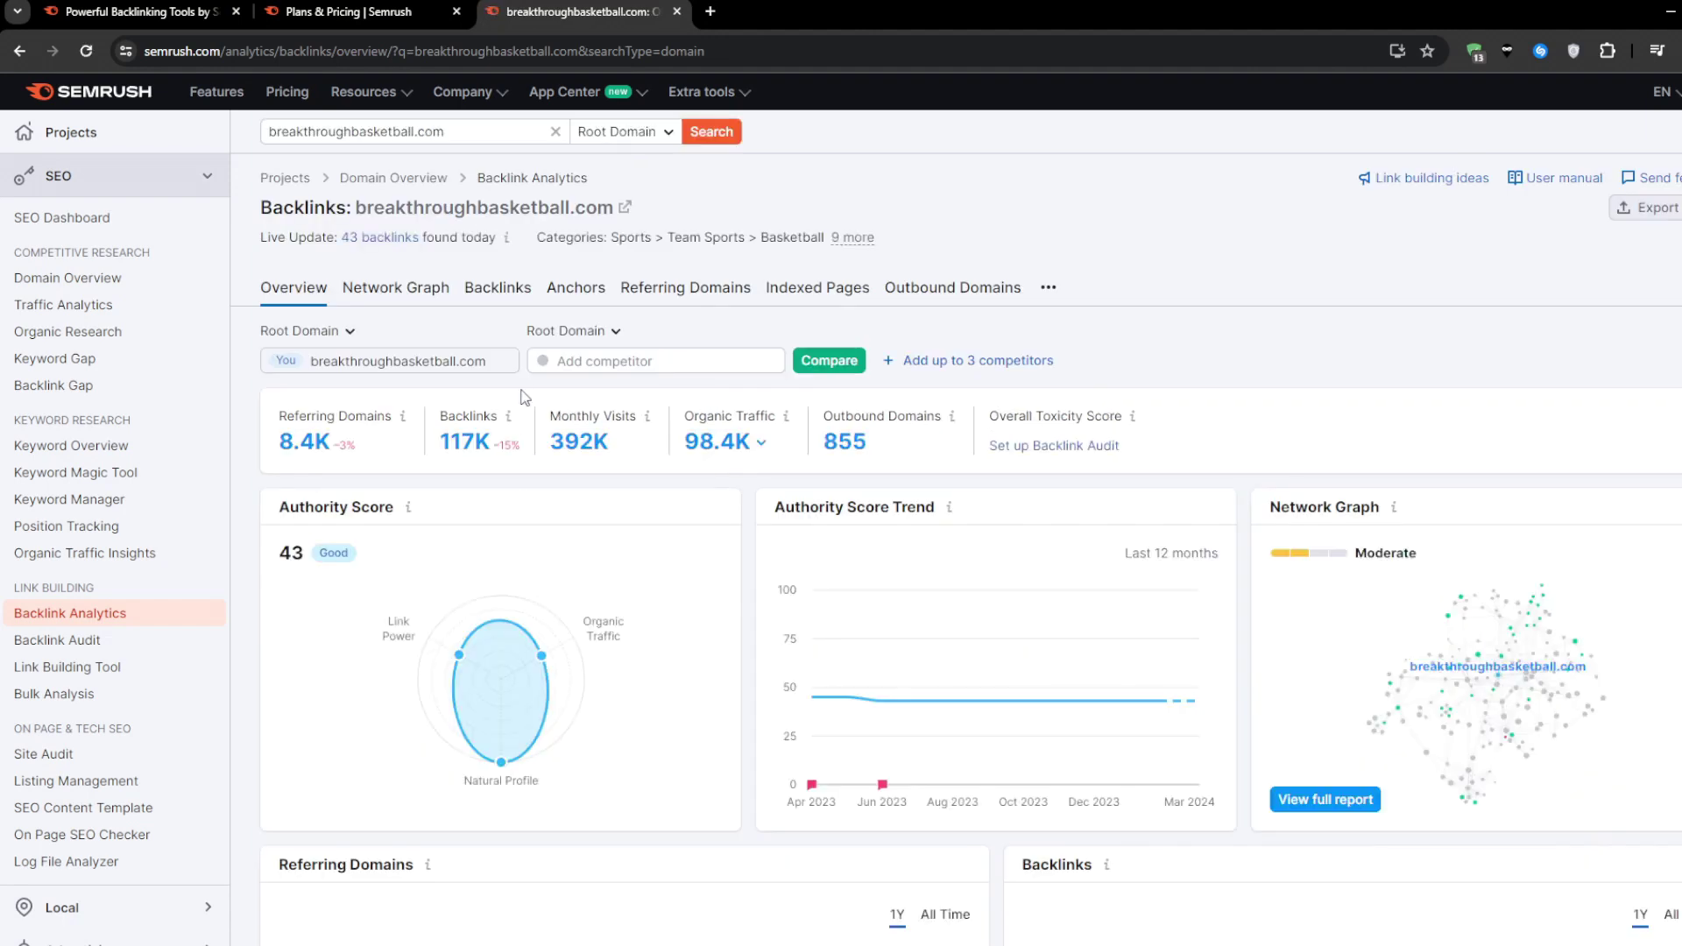
pyautogui.click(505, 293)
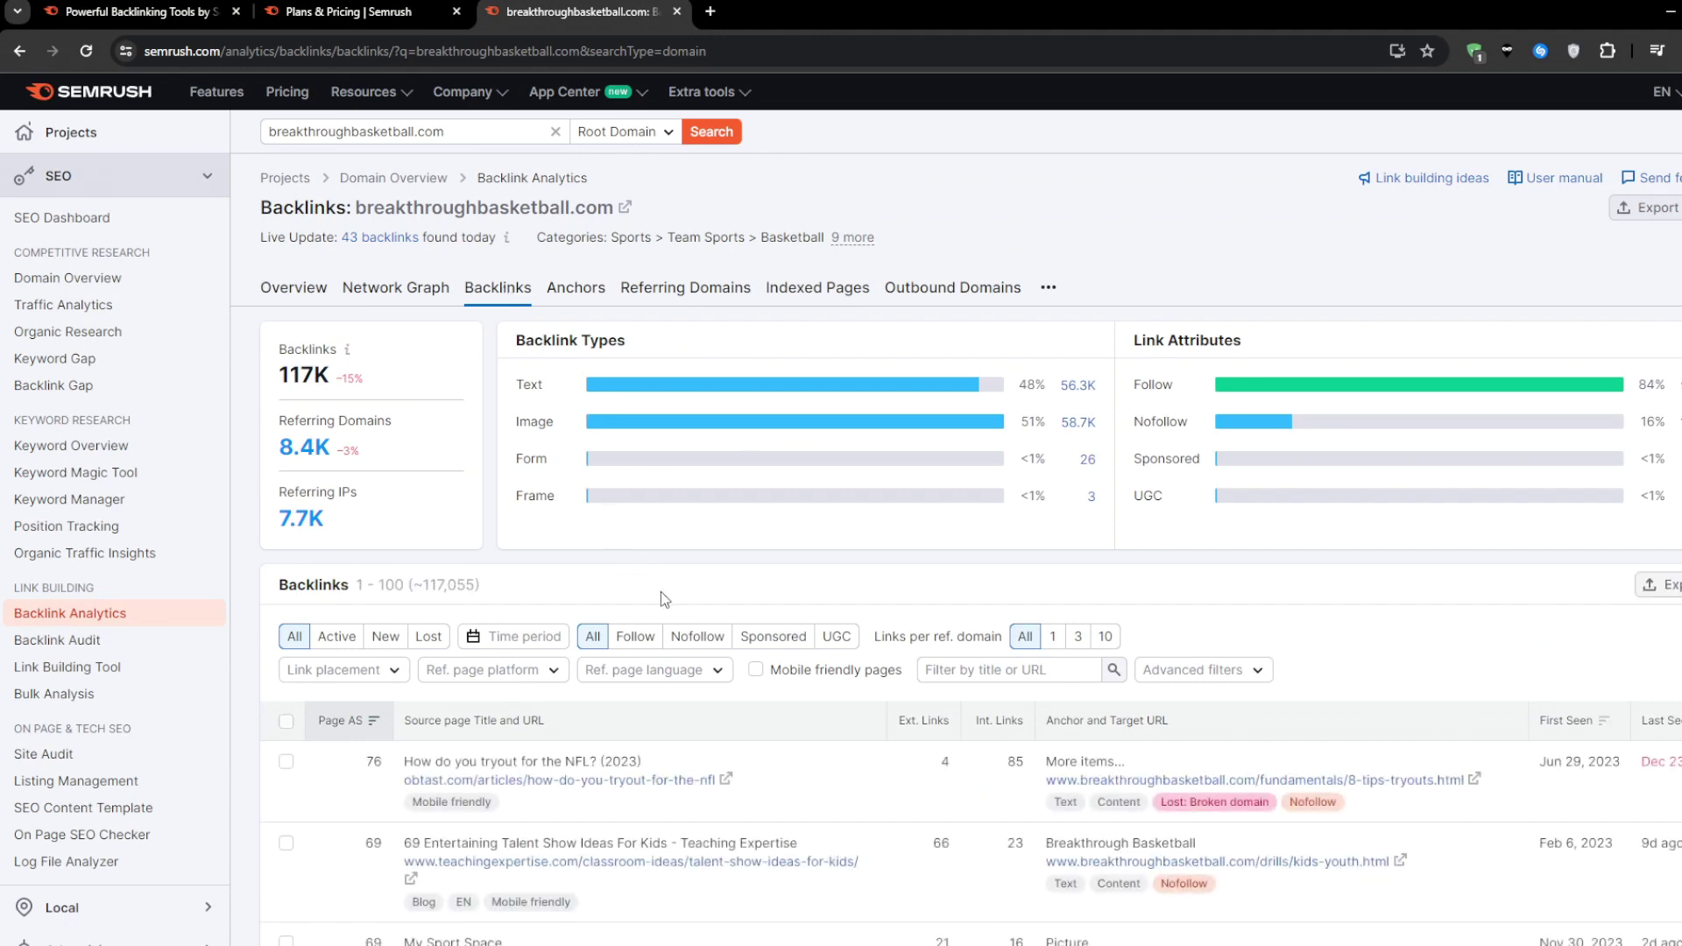
pyautogui.scroll(-4, 673, 613)
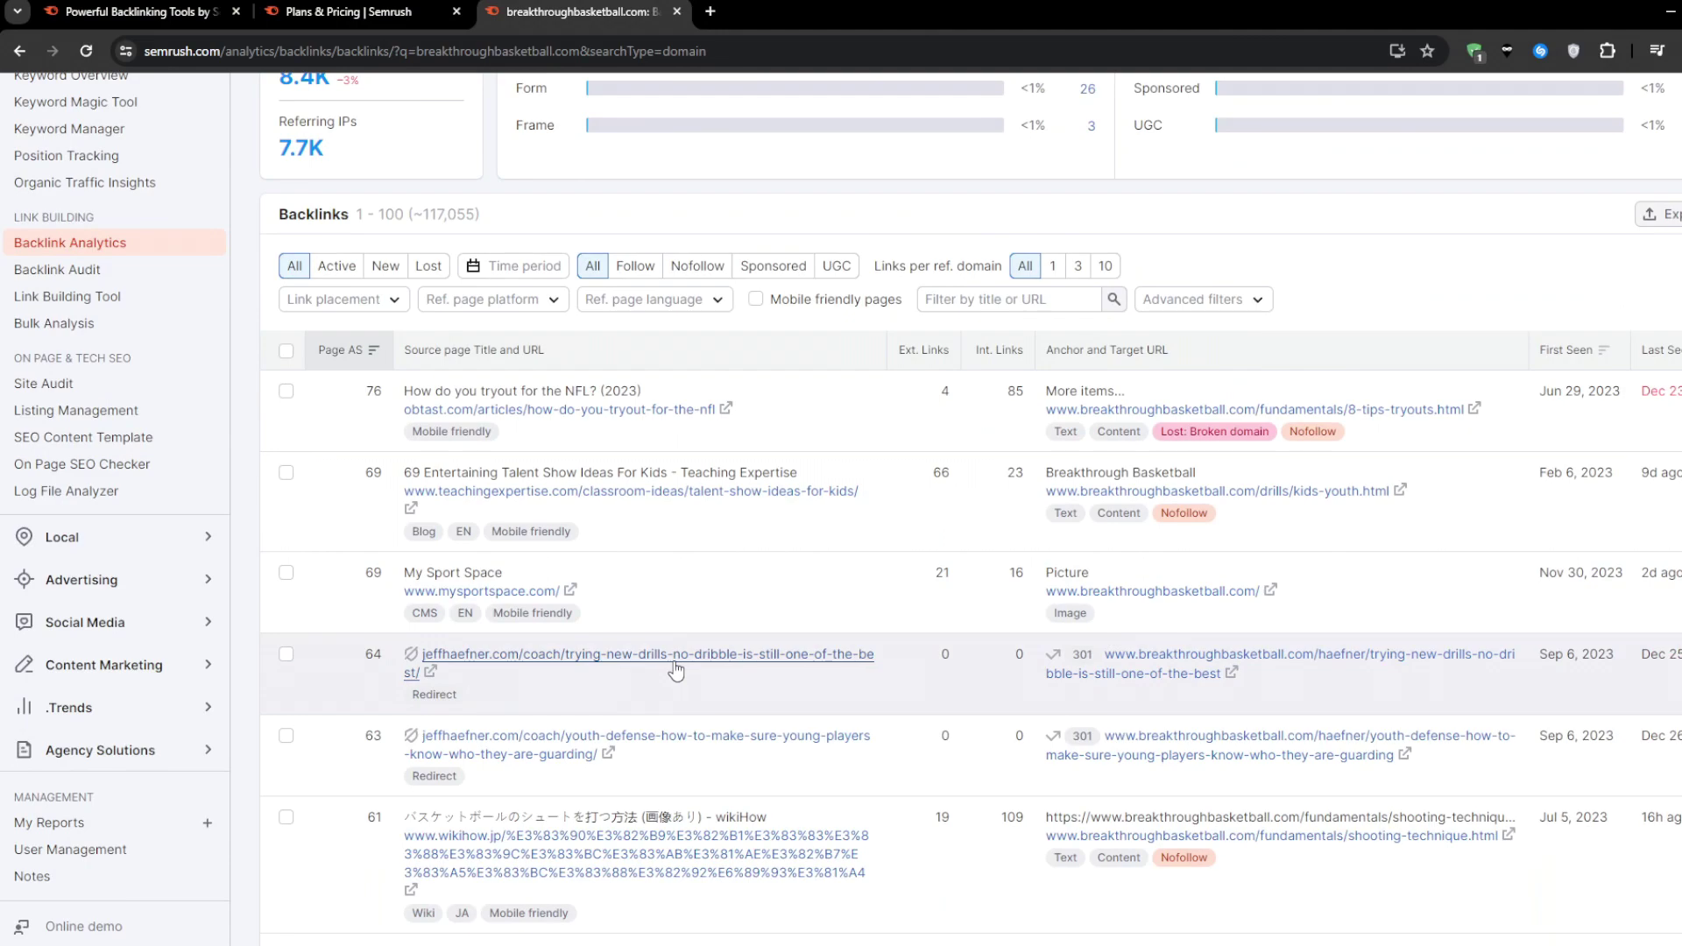
pyautogui.scroll(-4, 675, 670)
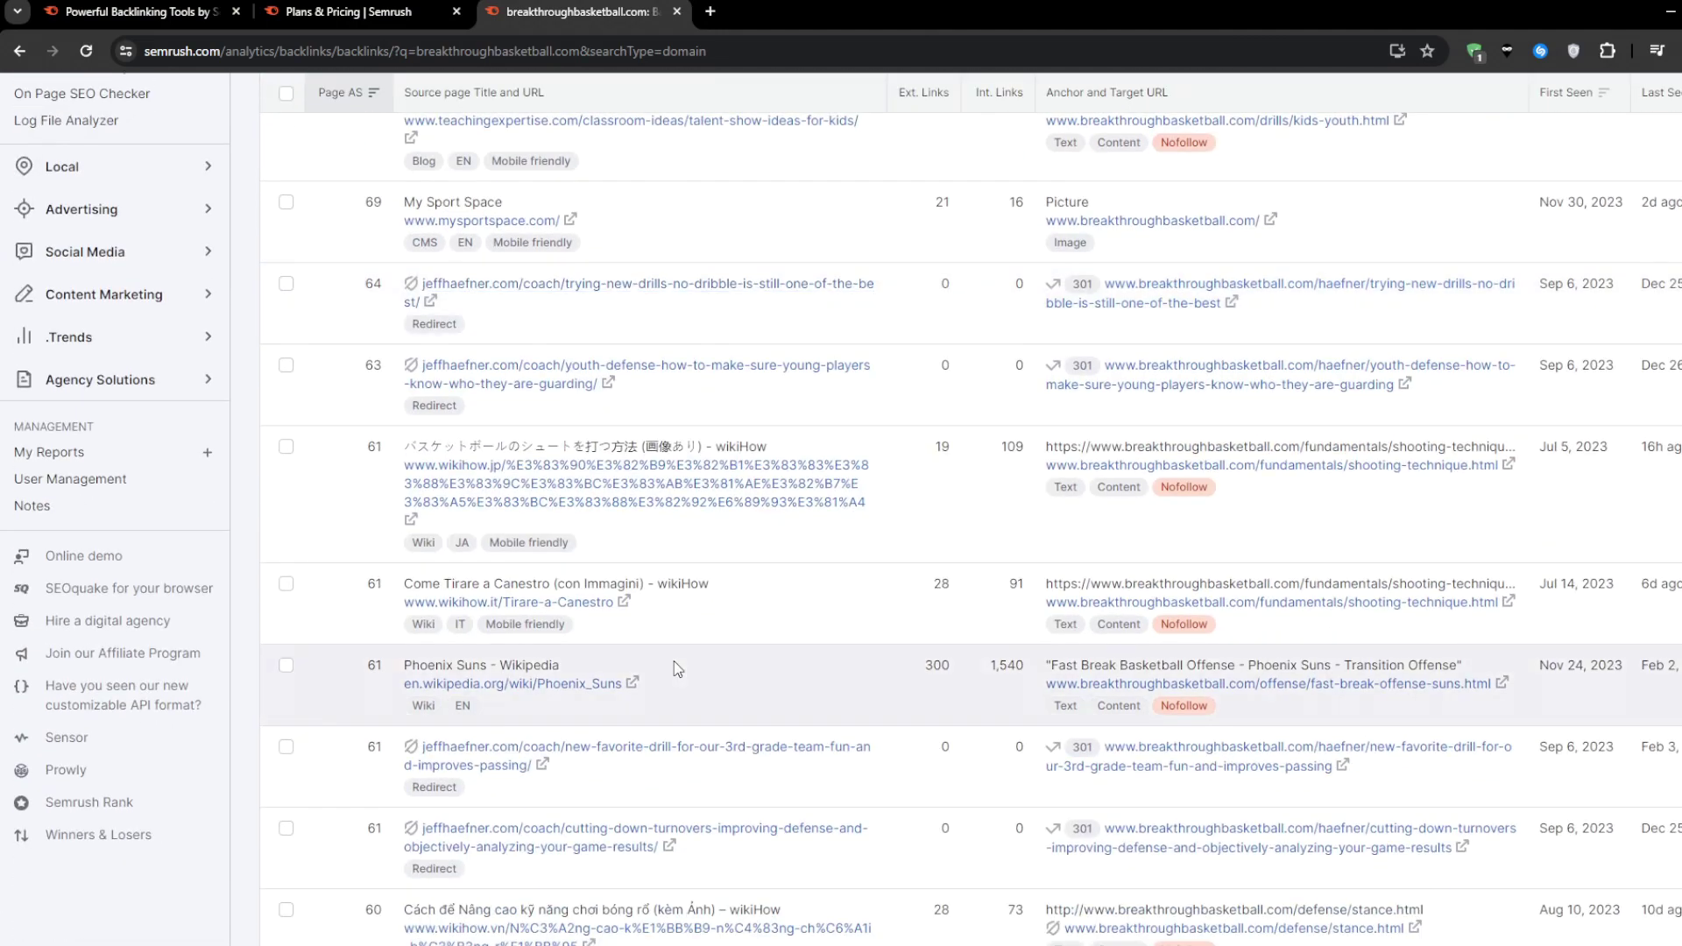
pyautogui.scroll(-4, 675, 668)
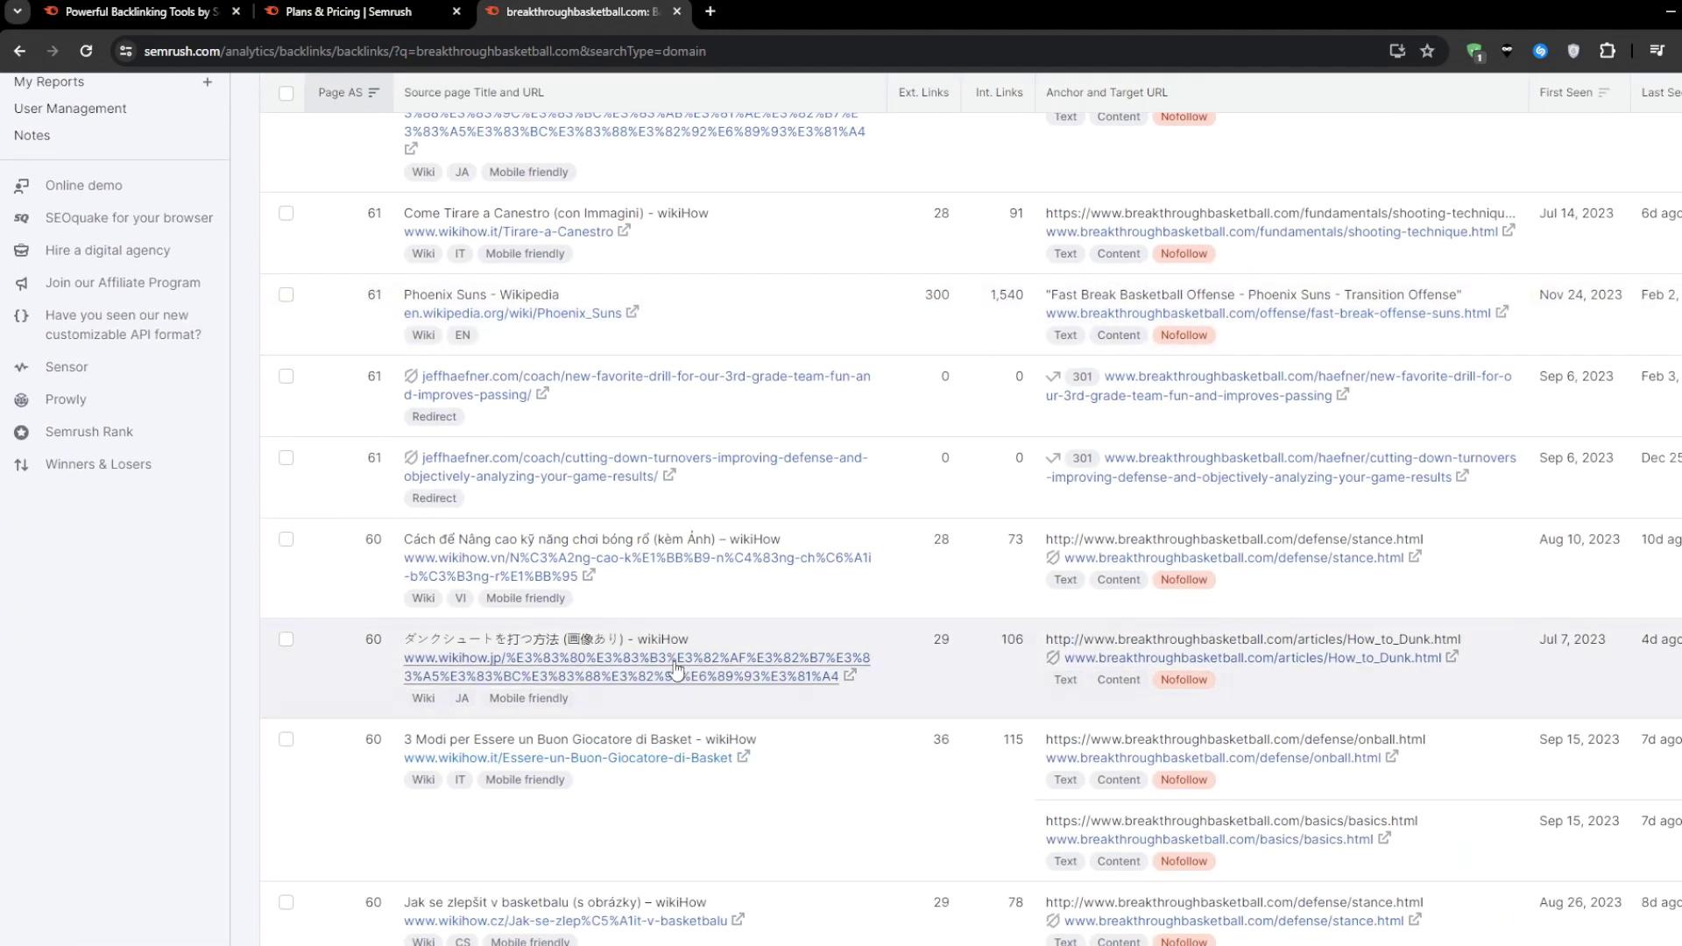
# Return to the top and select the breakthroughbasketball.com domain in the report title
pyautogui.scroll(9, 676, 668)
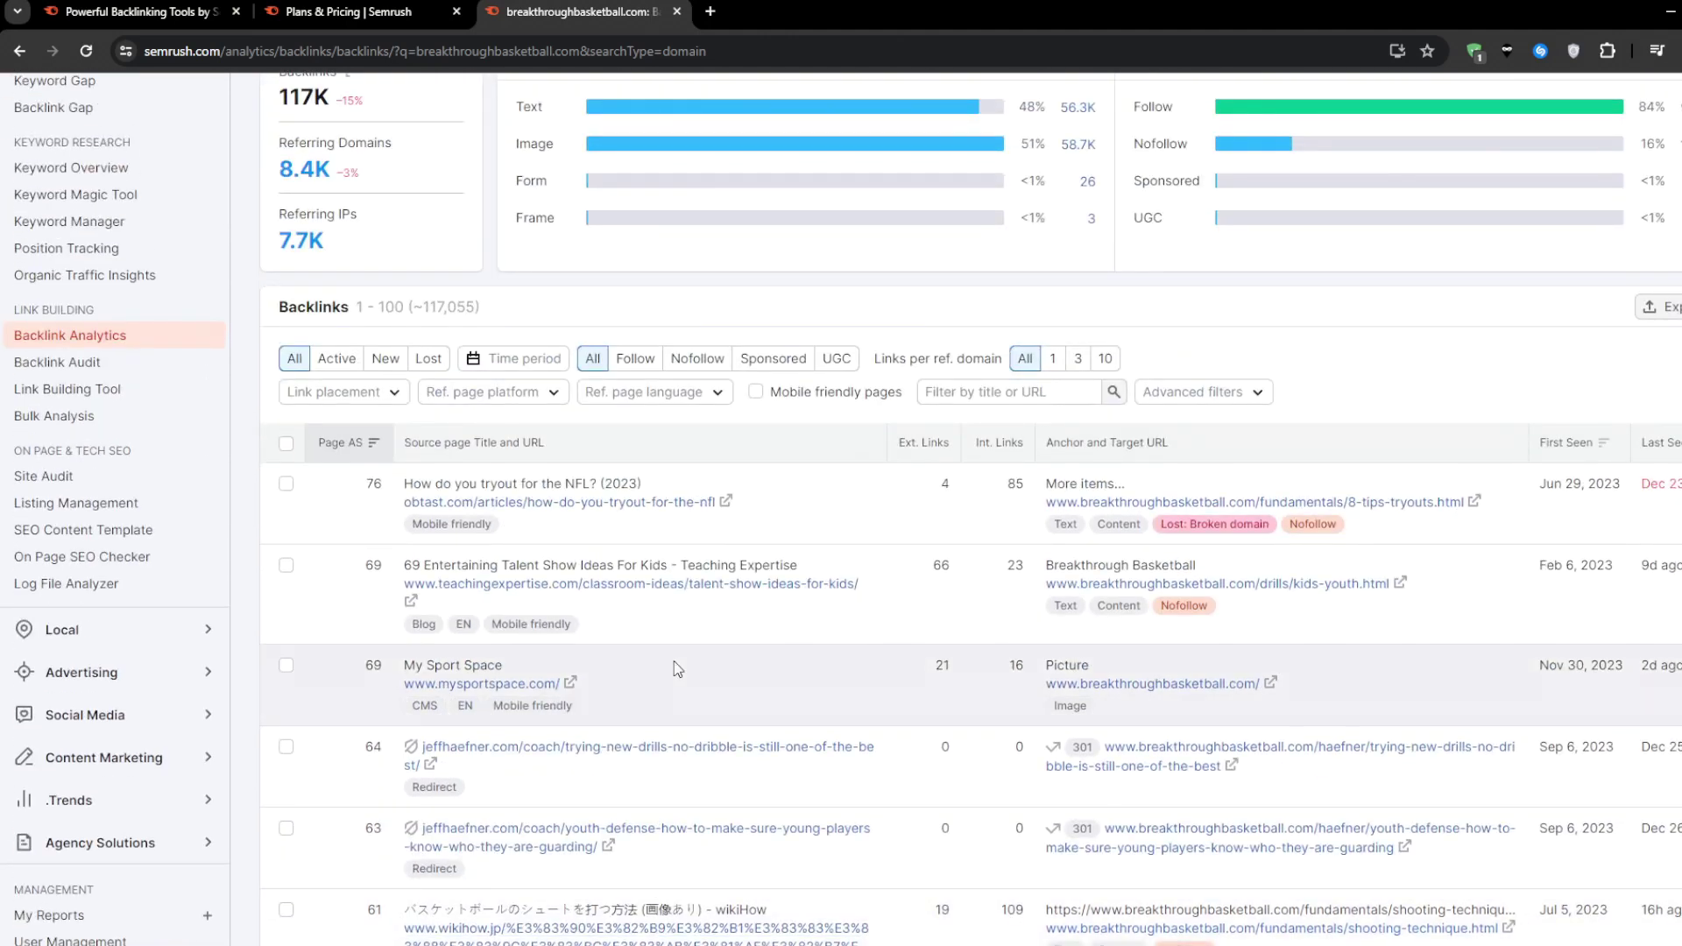
pyautogui.scroll(3, 675, 669)
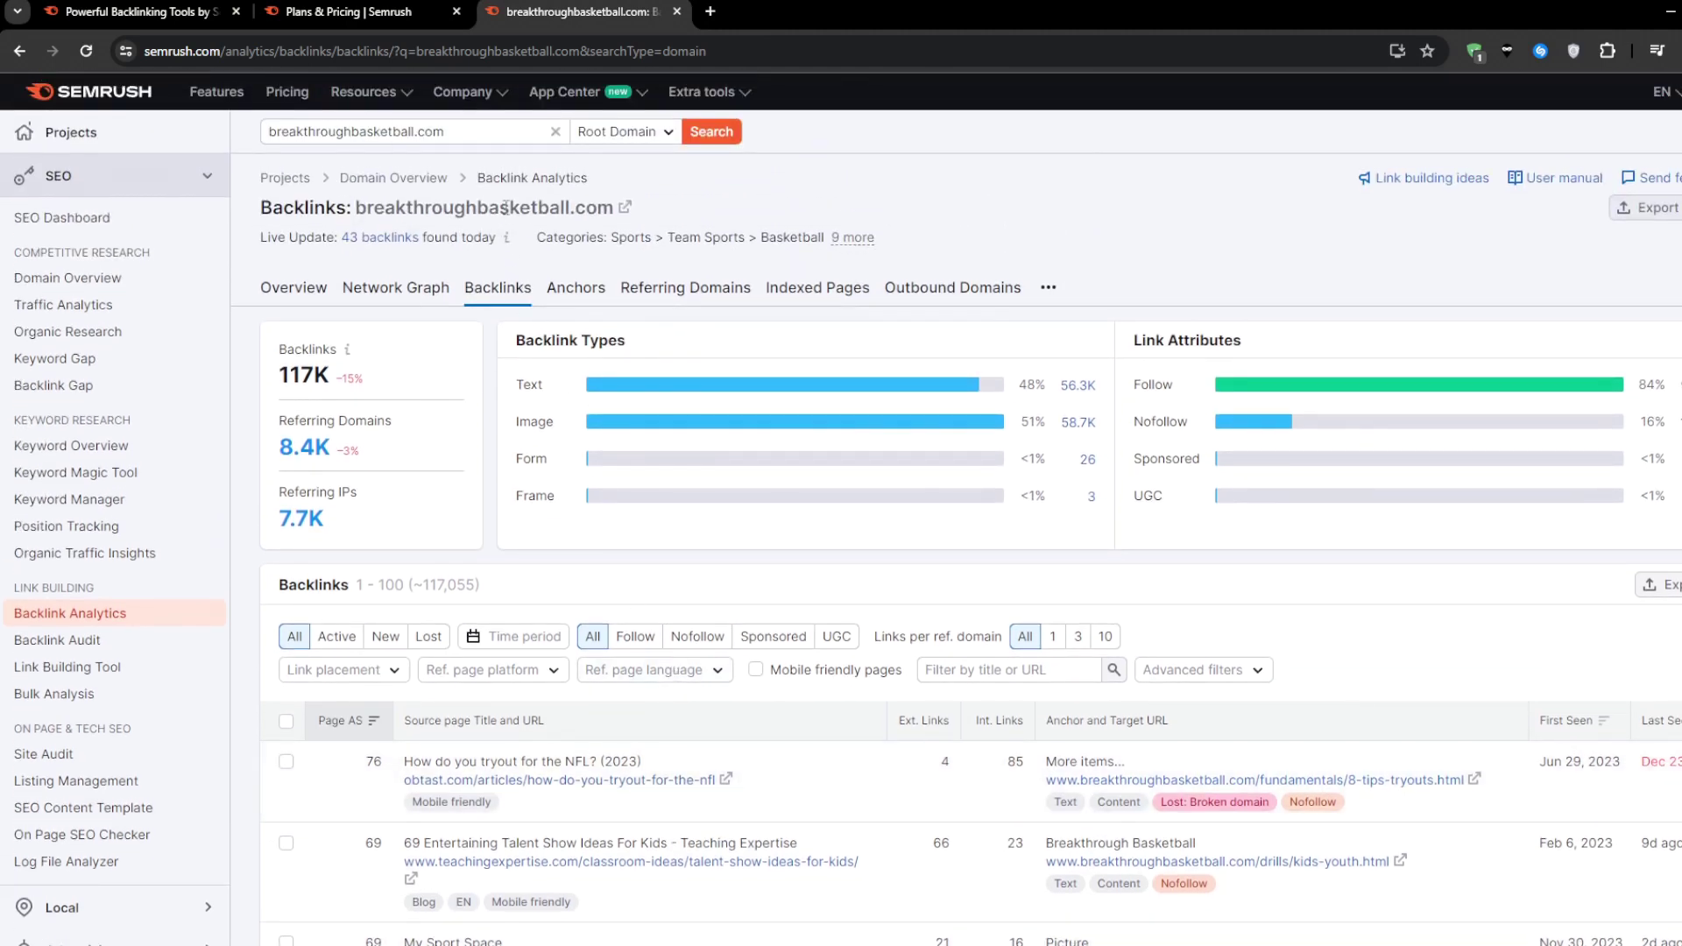
pyautogui.doubleClick(505, 207)
pyautogui.moveTo(355, 208); pyautogui.dragTo(616, 214)
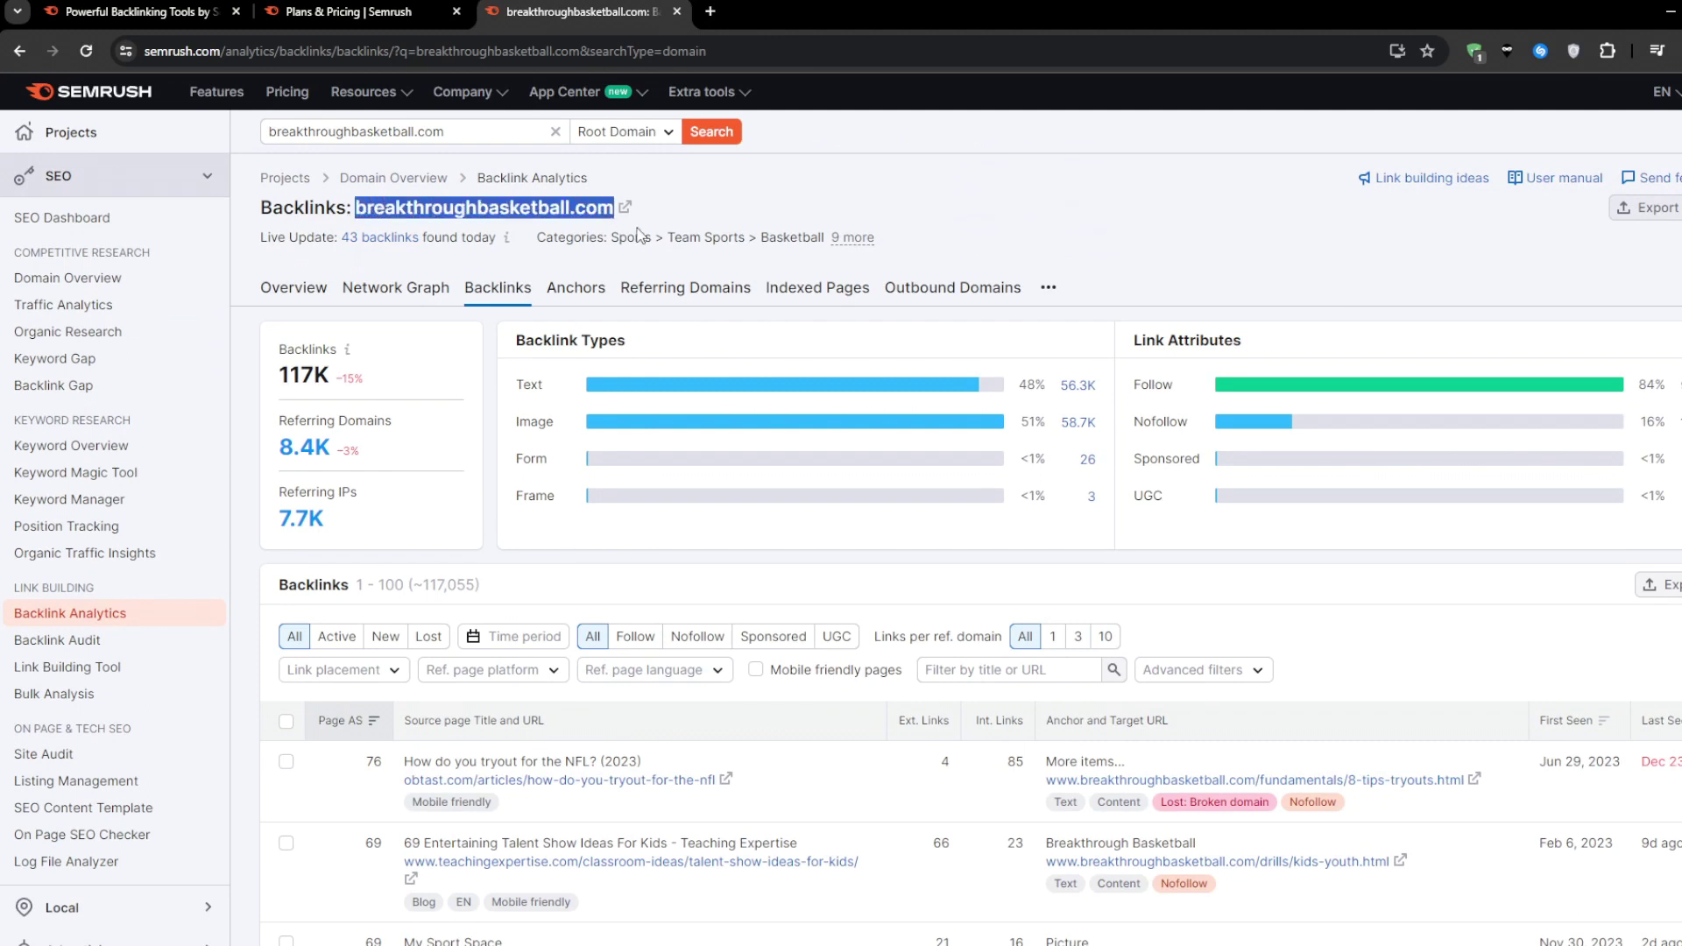
# Start link building for breakthroughbasketball.com in the Link Building Tool, then close the keyword settings
pyautogui.click(151, 668)
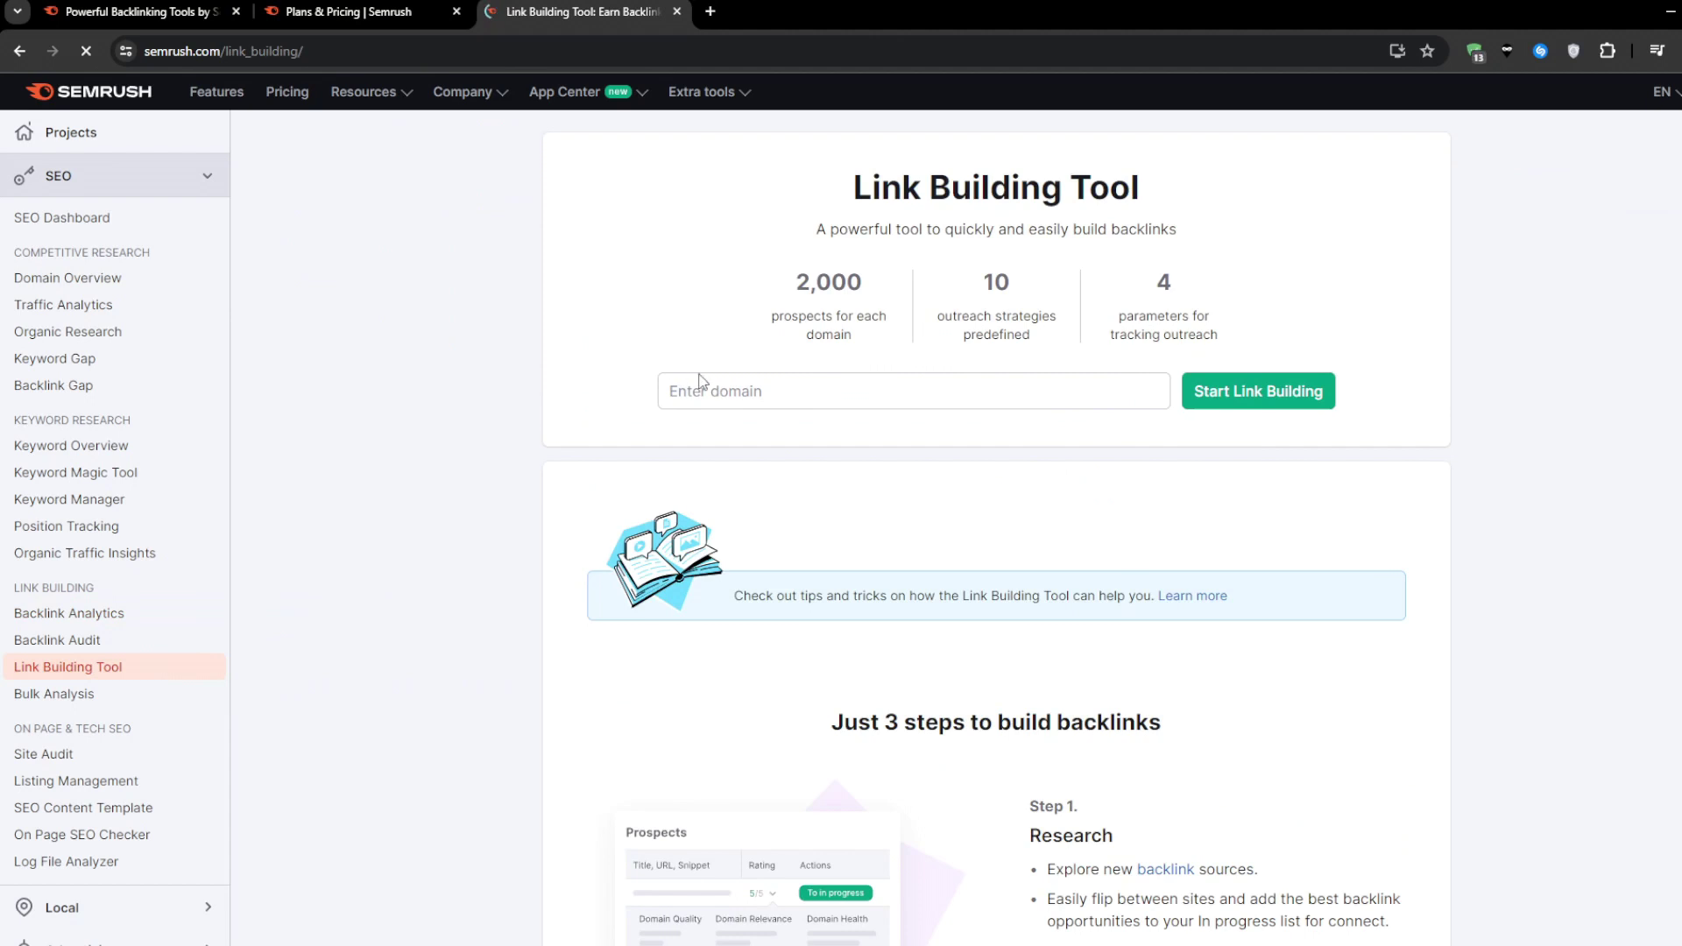
pyautogui.click(751, 389)
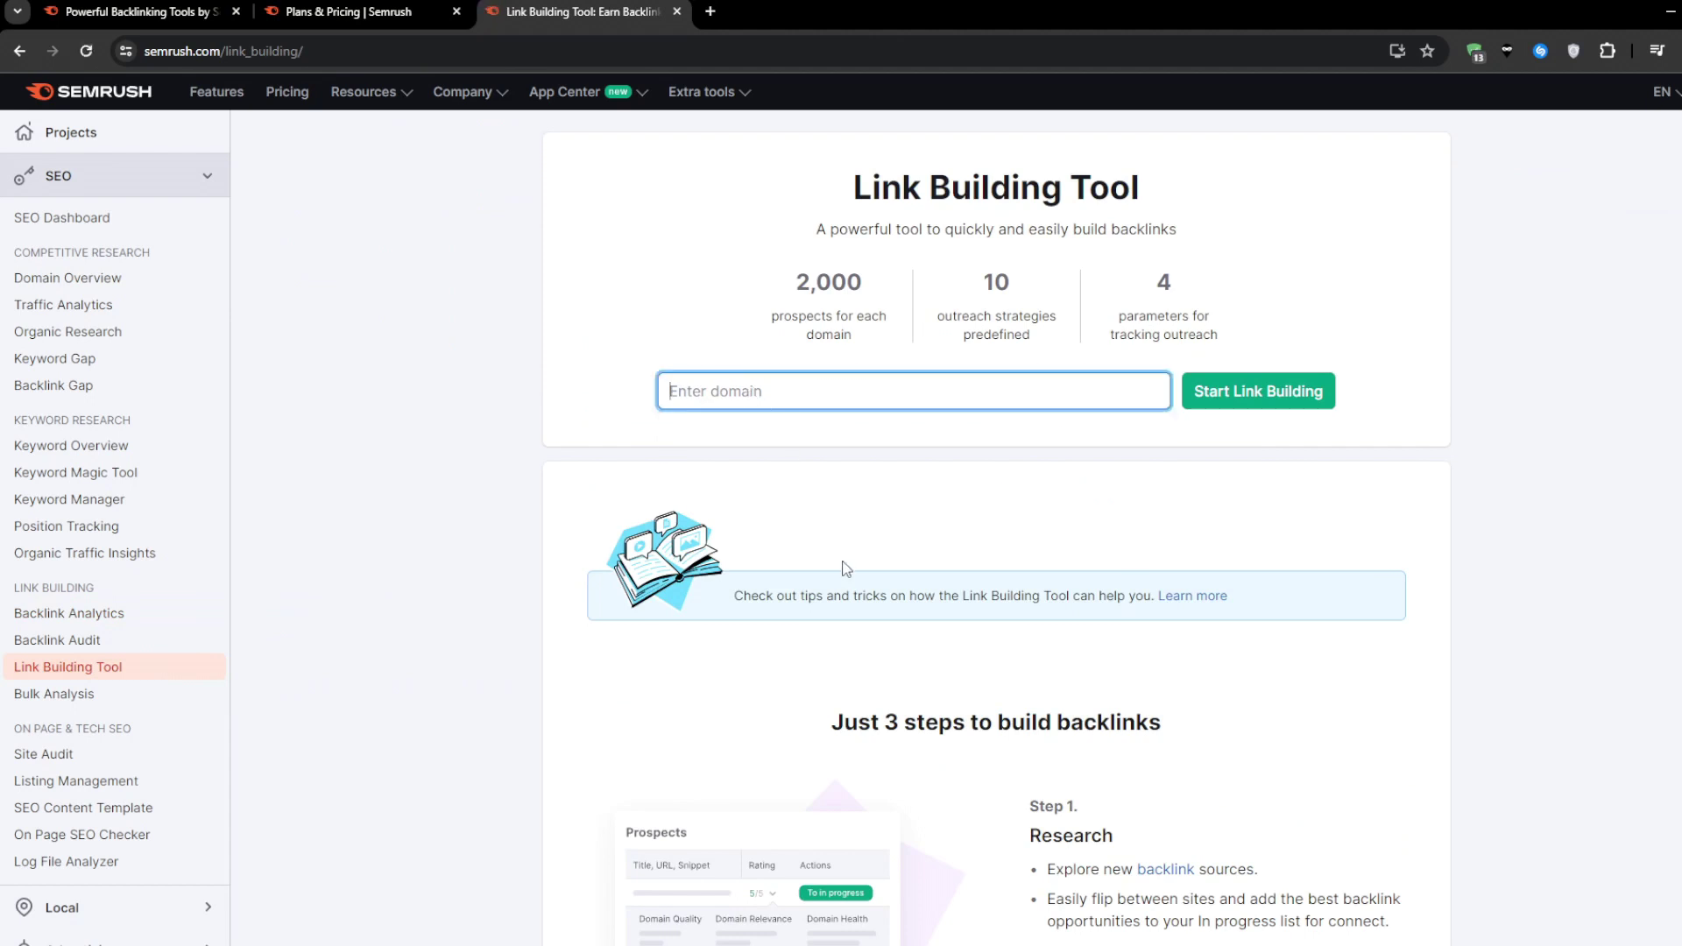
pyautogui.write('breakthroughbasketball.com')
pyautogui.click(1258, 387)
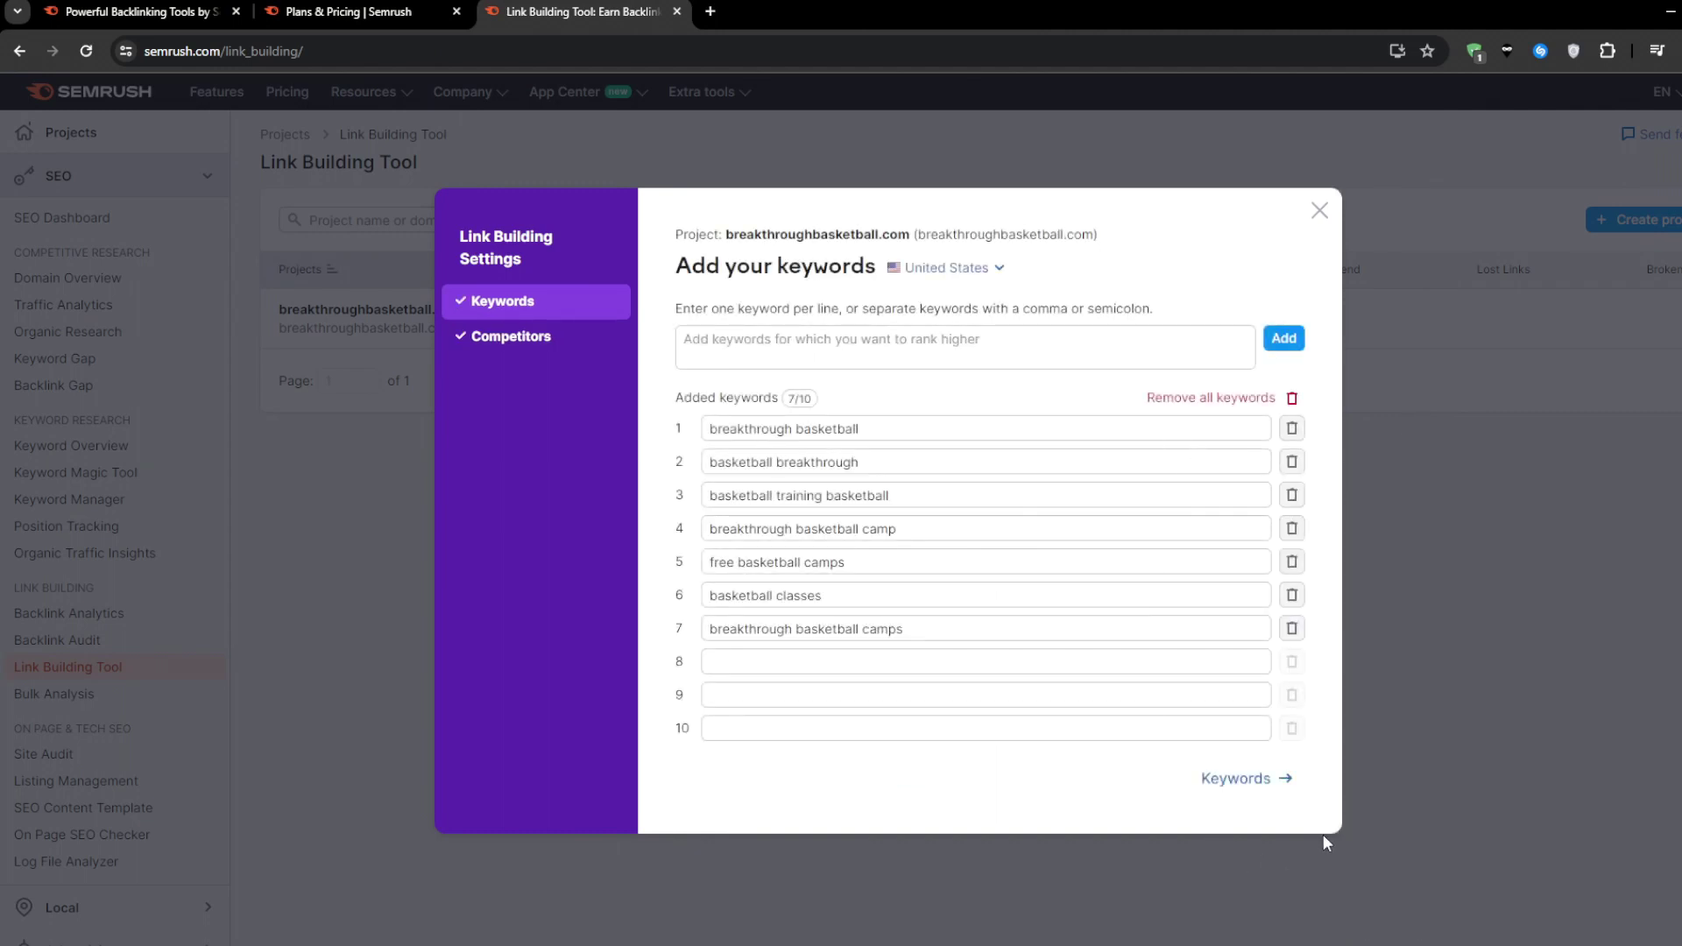
pyautogui.click(1397, 829)
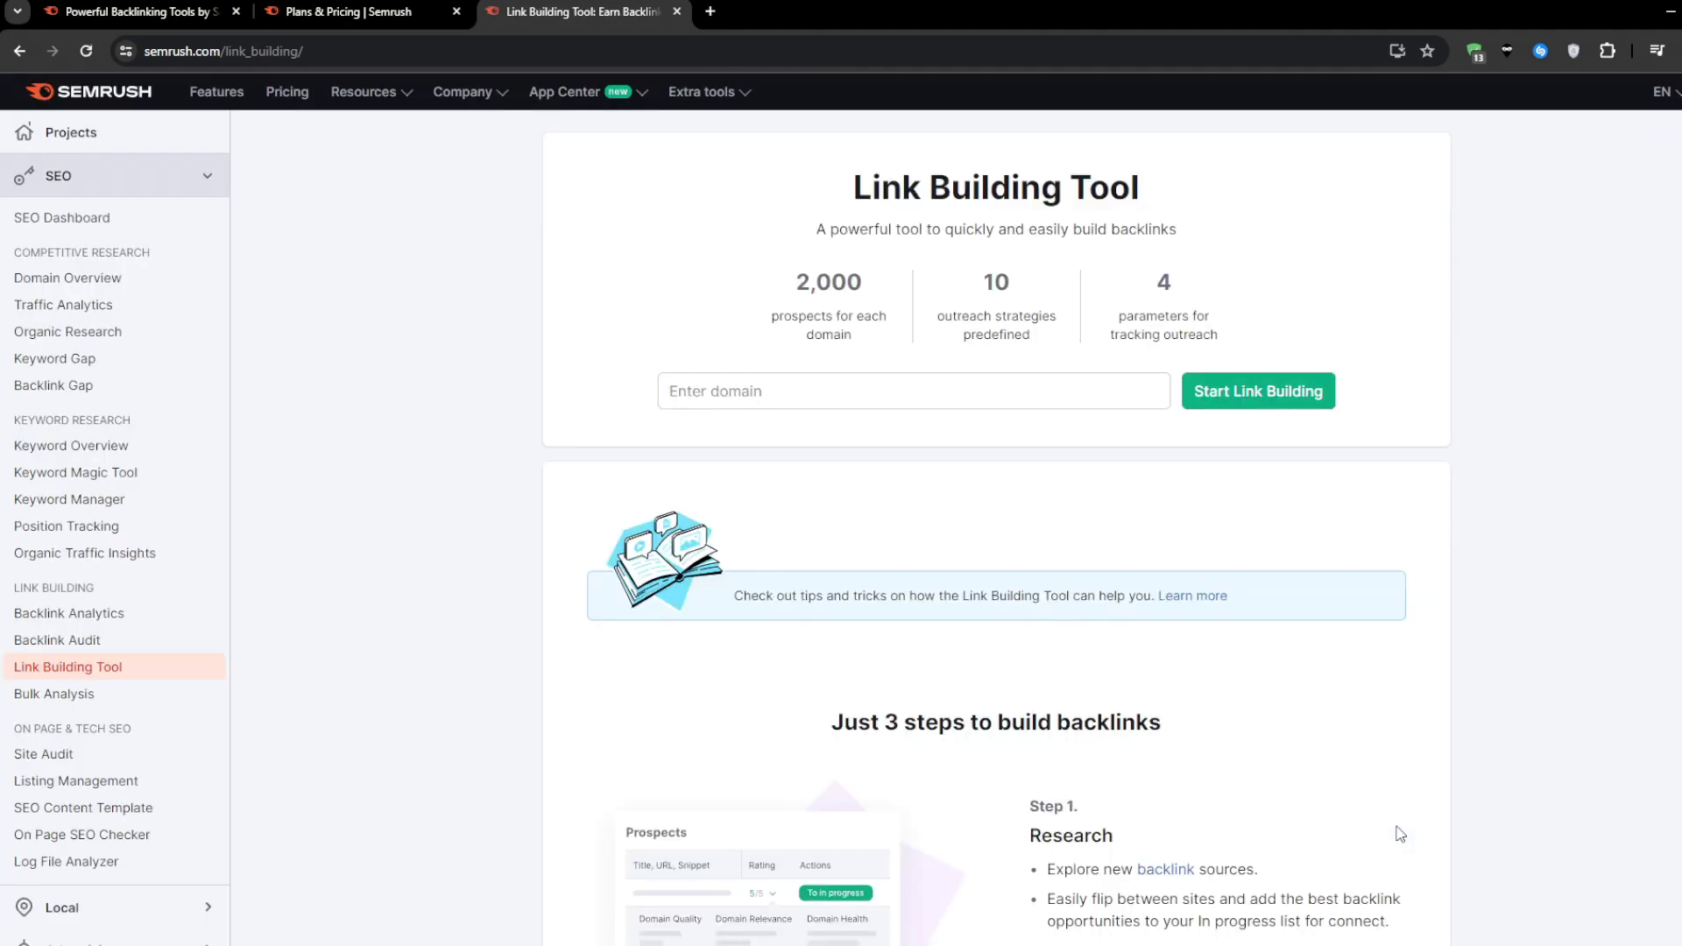
pyautogui.scroll(-3, 1400, 834)
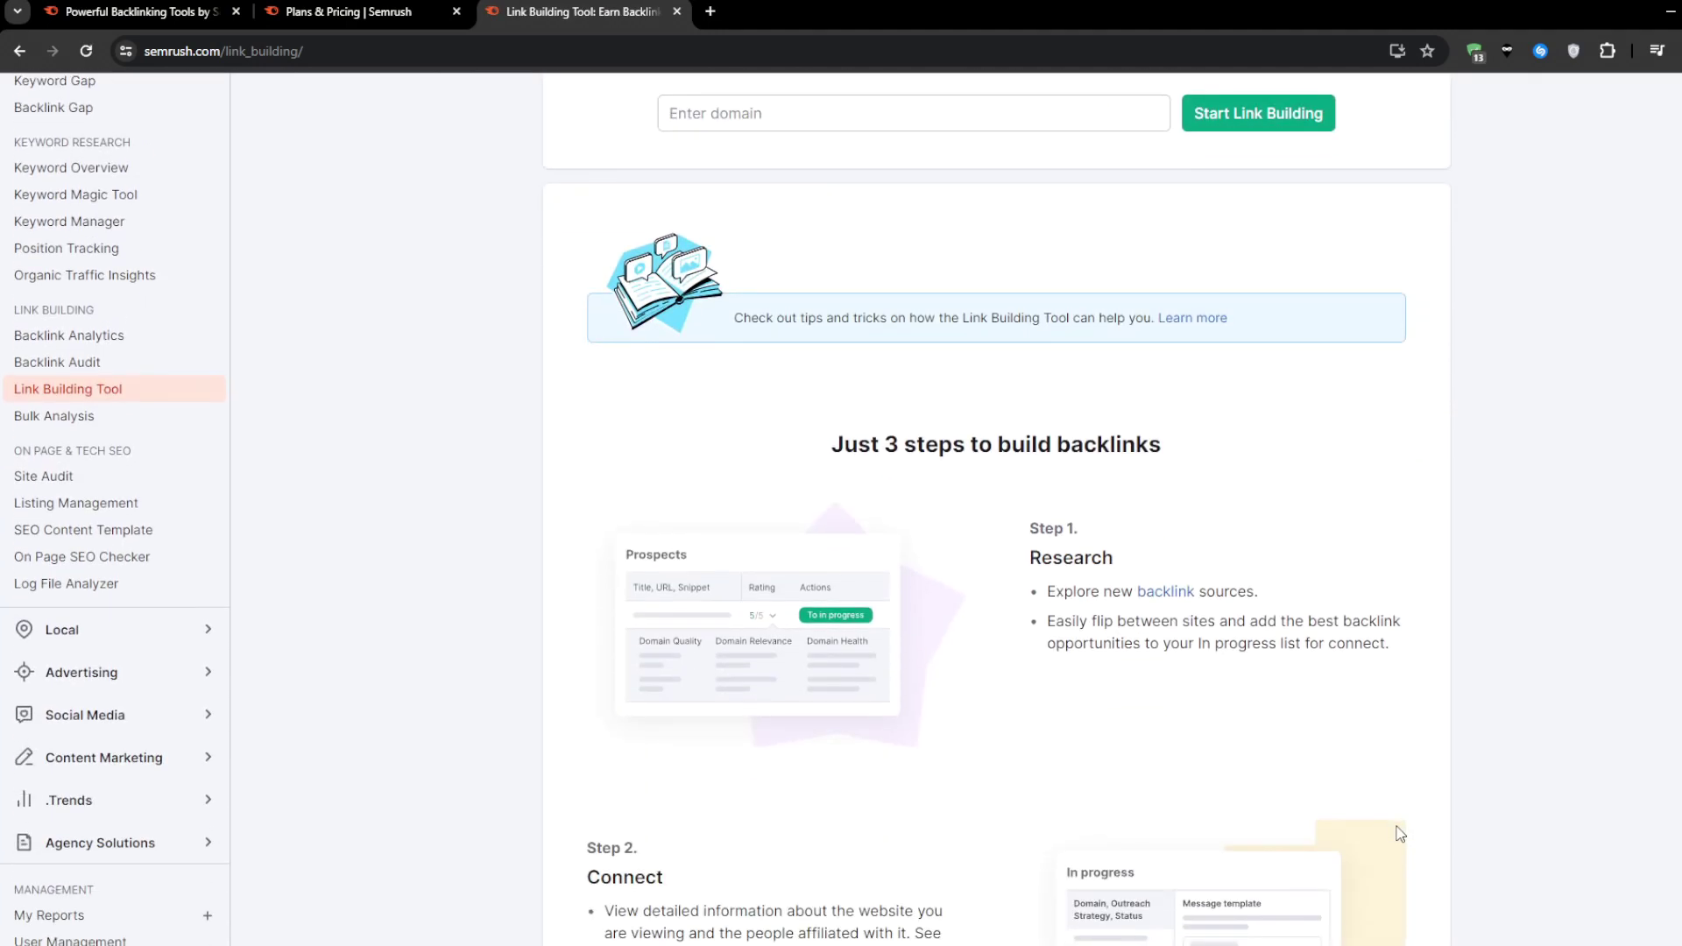